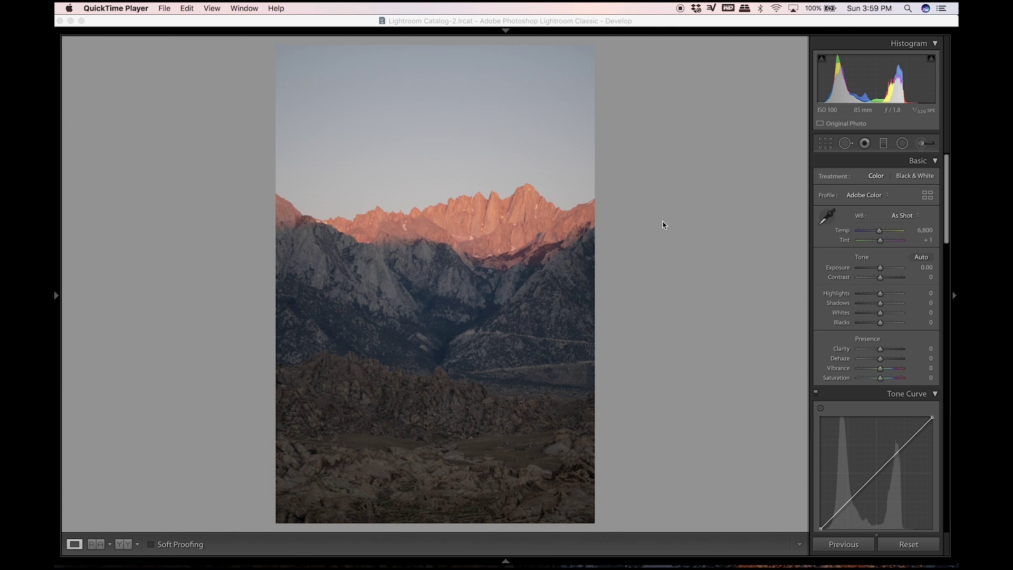
- Set the mountain photo's contrast to −36, highlights −54, shadows +31, whites +47, blacks −22, dehaze +15 and vibrance +47
click(740, 29)
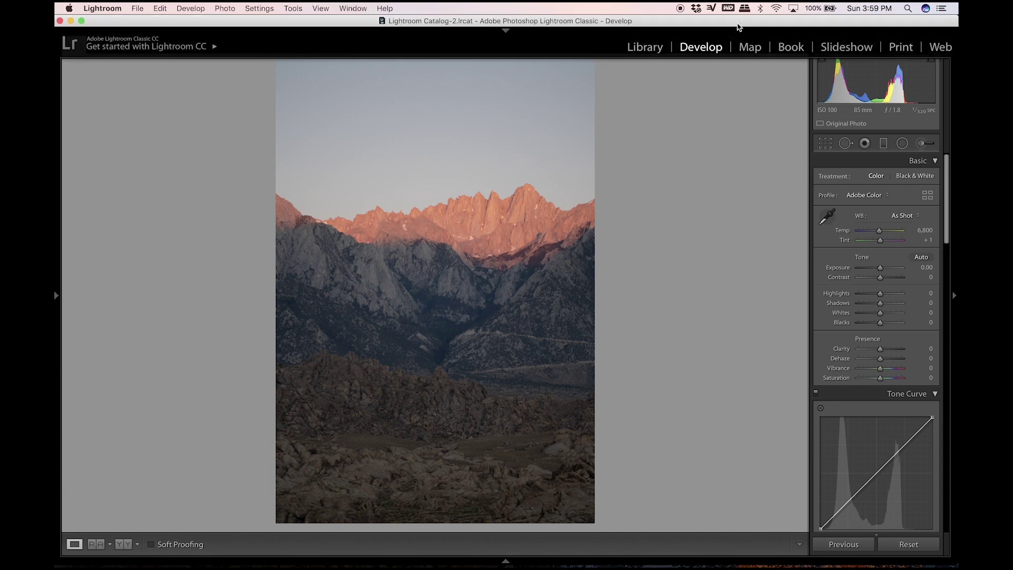
drag(879, 294, 893, 314)
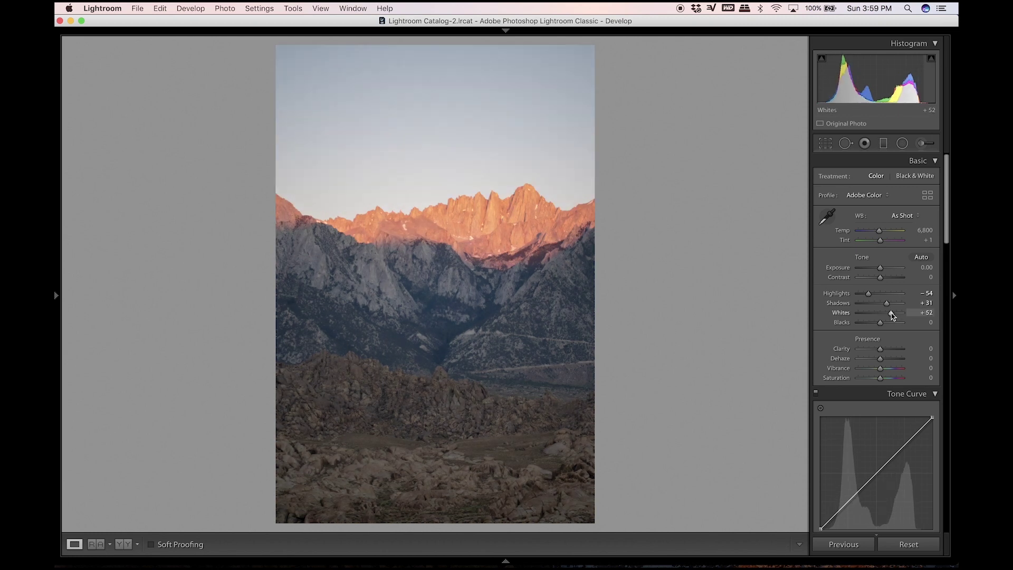
drag(892, 315, 874, 323)
drag(886, 279, 871, 278)
mouse_move(880, 368)
mouse_down()
mouse_move(891, 371)
mouse_move(882, 361)
mouse_up()
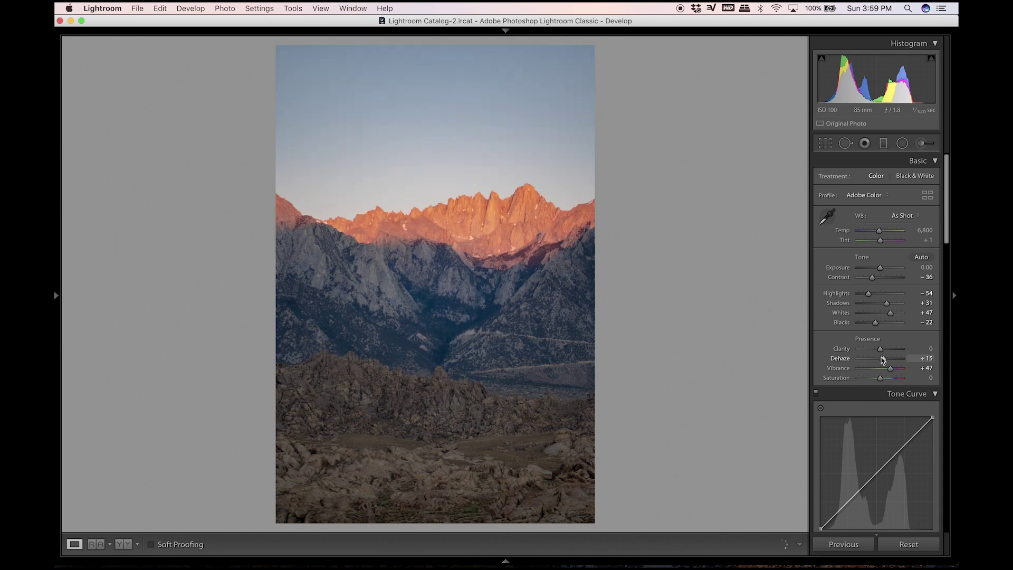
- Shift the blue hue to −15 and raise the blue luminance to +41 in the HSL adjustments
scroll(887, 389, down, 5)
click(825, 386)
drag(883, 461, 885, 462)
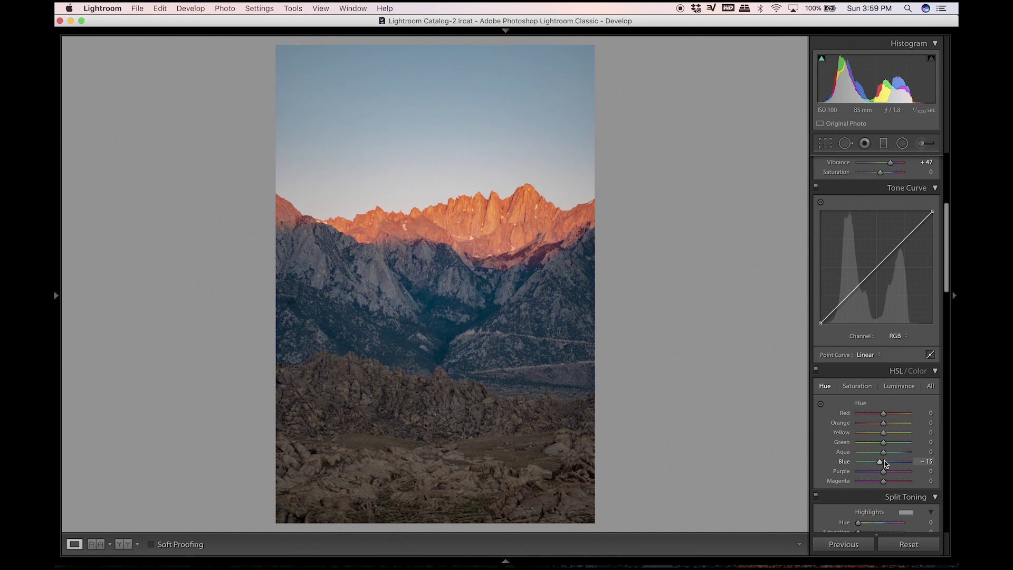
click(899, 386)
drag(892, 463, 893, 461)
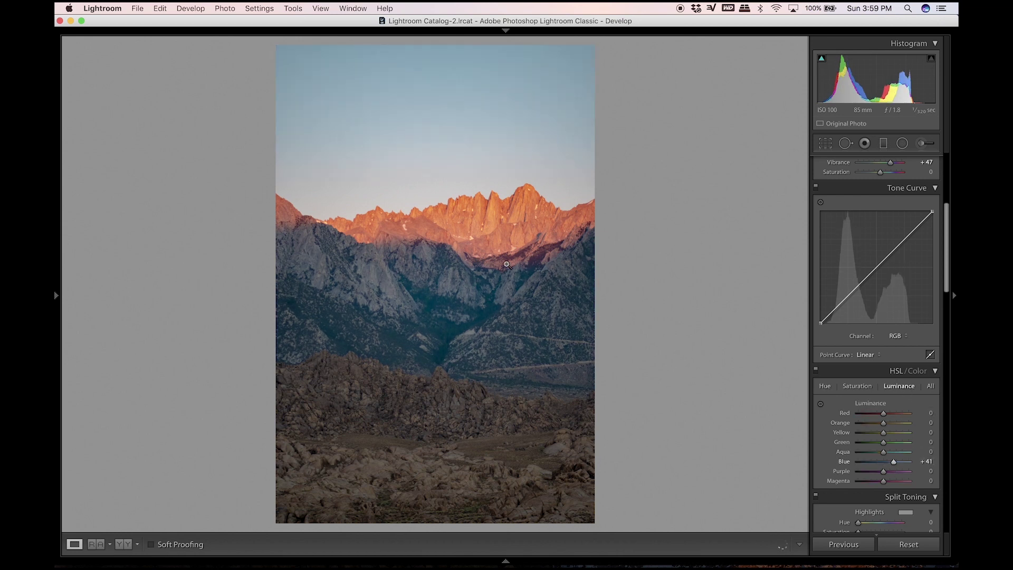
- Increase the yellow saturation and further raise the blue luminance in the mountain photo
click(858, 386)
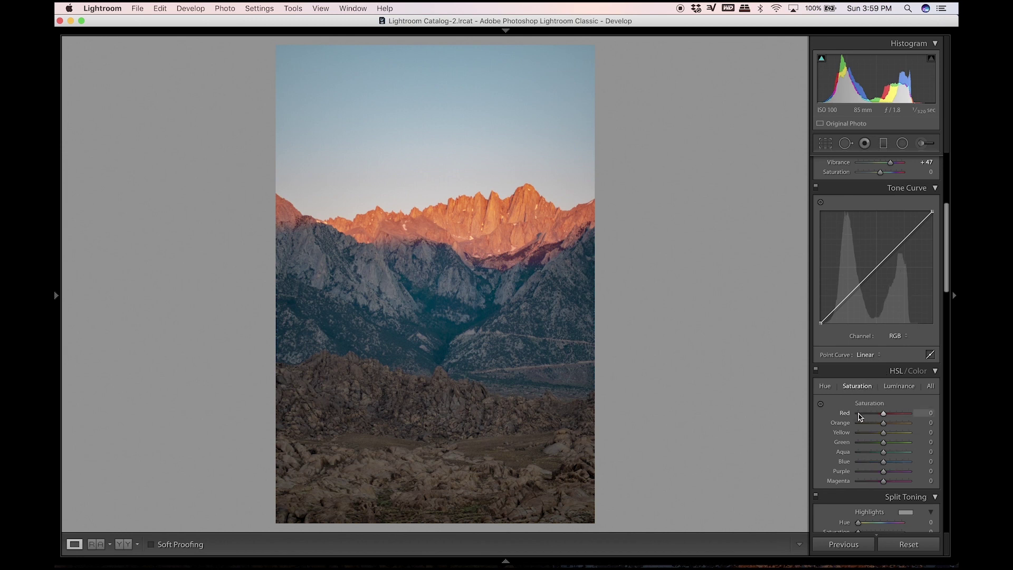
click(899, 433)
drag(895, 433, 903, 433)
click(898, 385)
mouse_move(883, 461)
mouse_down()
mouse_move(893, 463)
mouse_move(889, 453)
mouse_move(900, 465)
mouse_up()
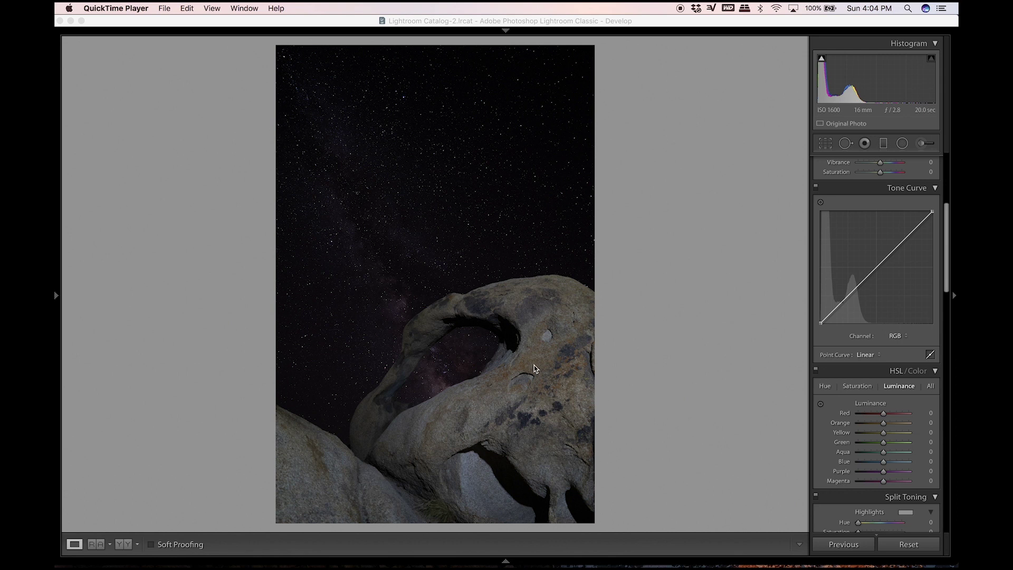
- Compare the two Milky Way arch photos and return to the closer composition
click(678, 221)
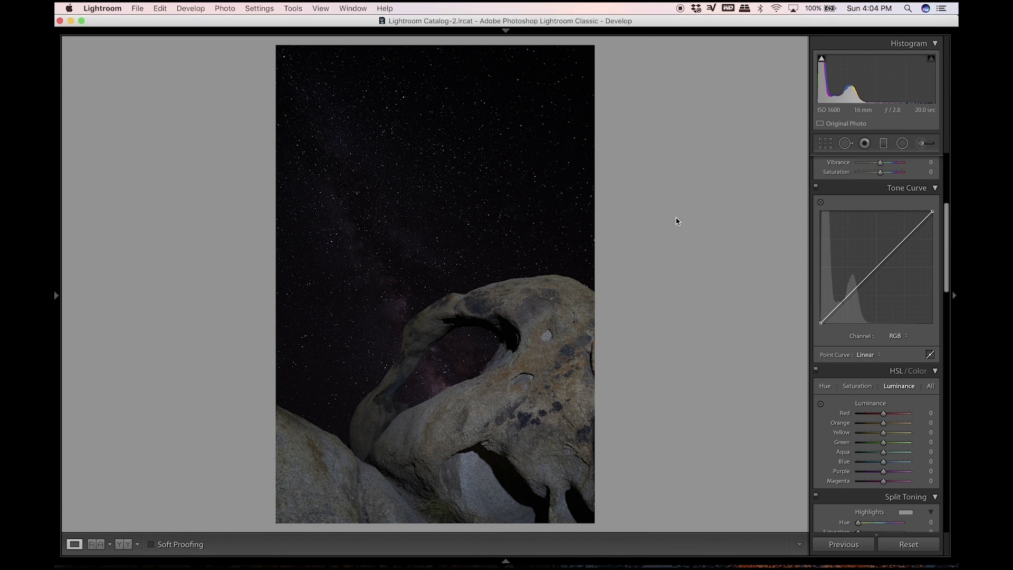
key(Right)
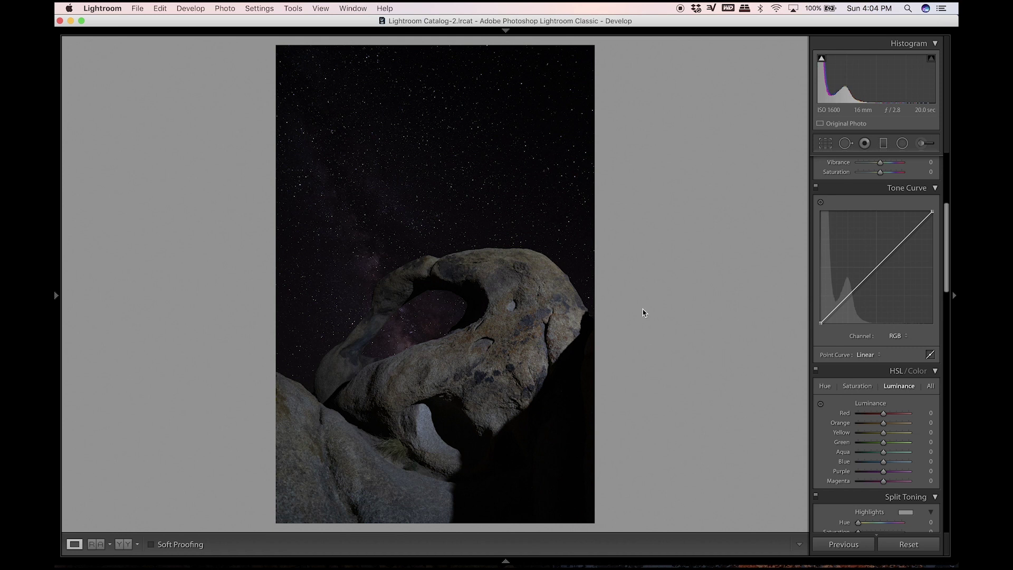
key(Right)
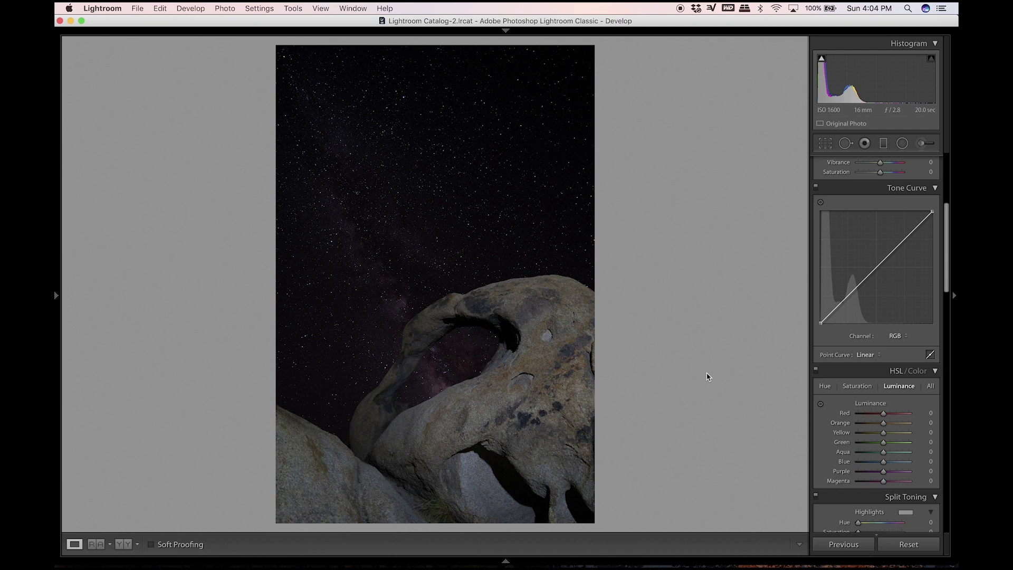
- Enable lens profile corrections for the night arch photo
scroll(914, 369, up, 3)
scroll(914, 370, down, 8)
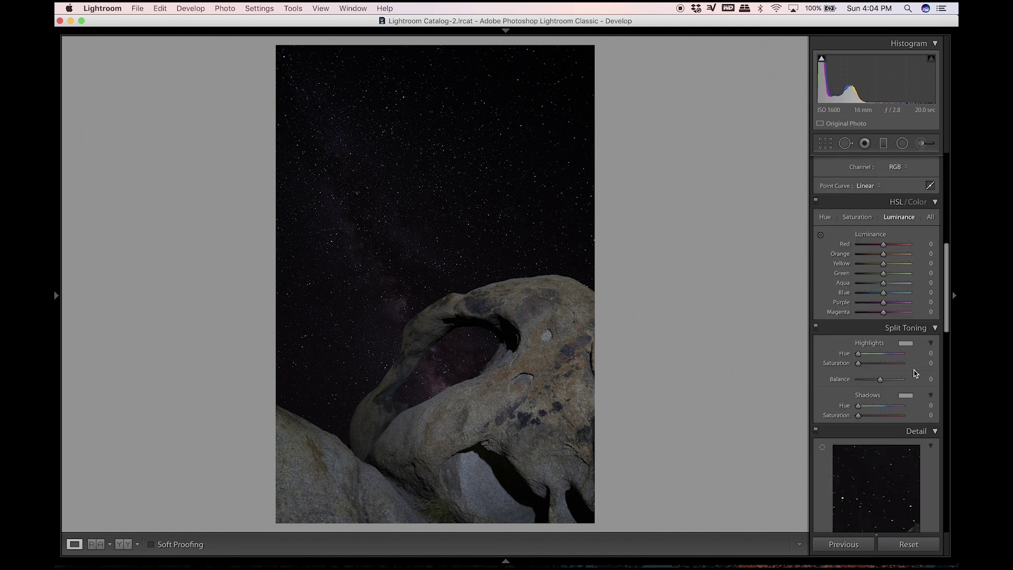
scroll(913, 370, down, 7)
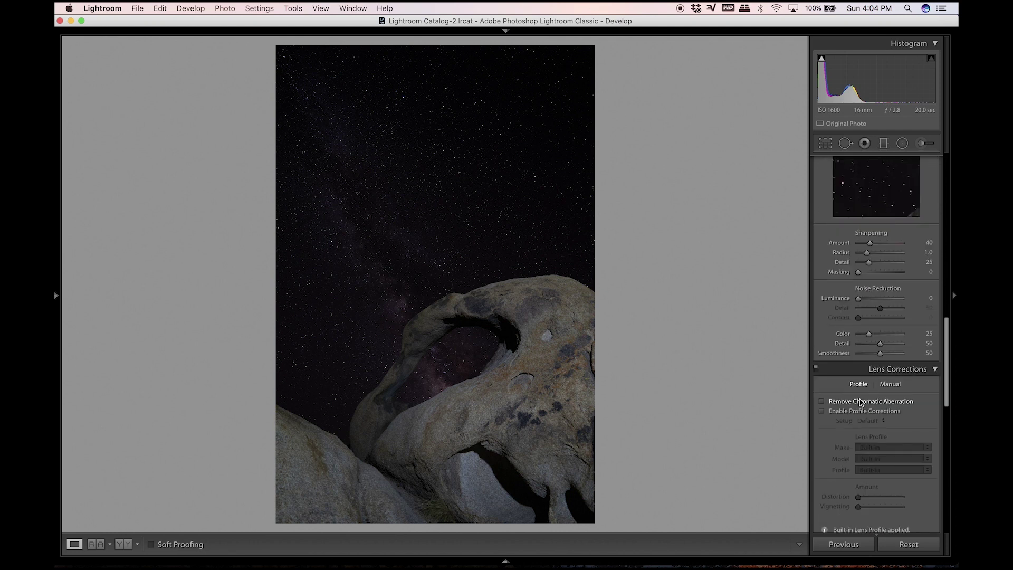
click(861, 411)
- Set the night photo's exposure to +0.40, contrast −28, highlights −100, shadows +72, whites +38, blacks −13 and vibrance +51
scroll(878, 316, up, 15)
mouse_move(880, 293)
mouse_down()
mouse_move(870, 294)
mouse_move(889, 301)
mouse_move(889, 314)
mouse_move(875, 322)
mouse_move(873, 277)
mouse_up()
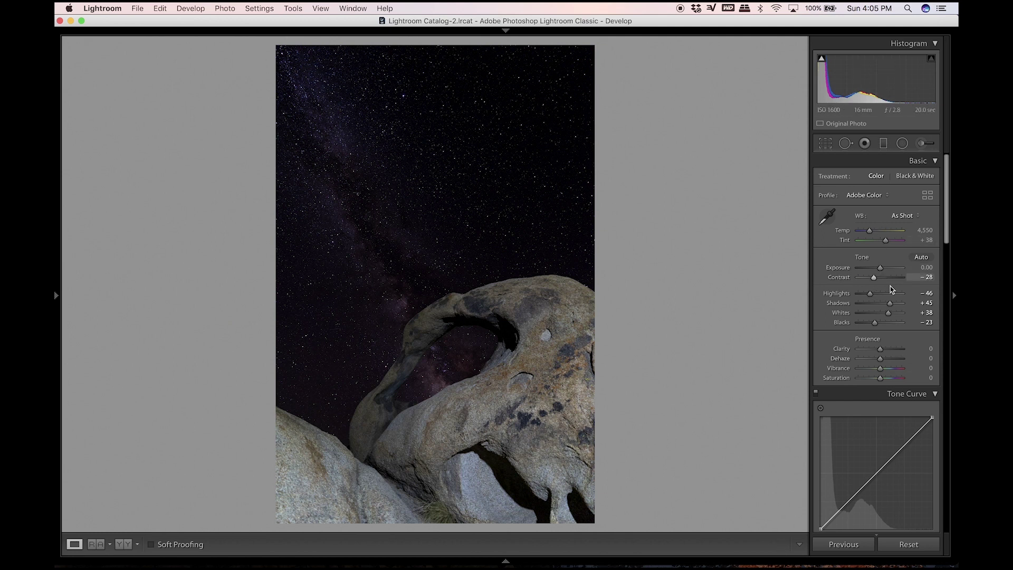
click(895, 303)
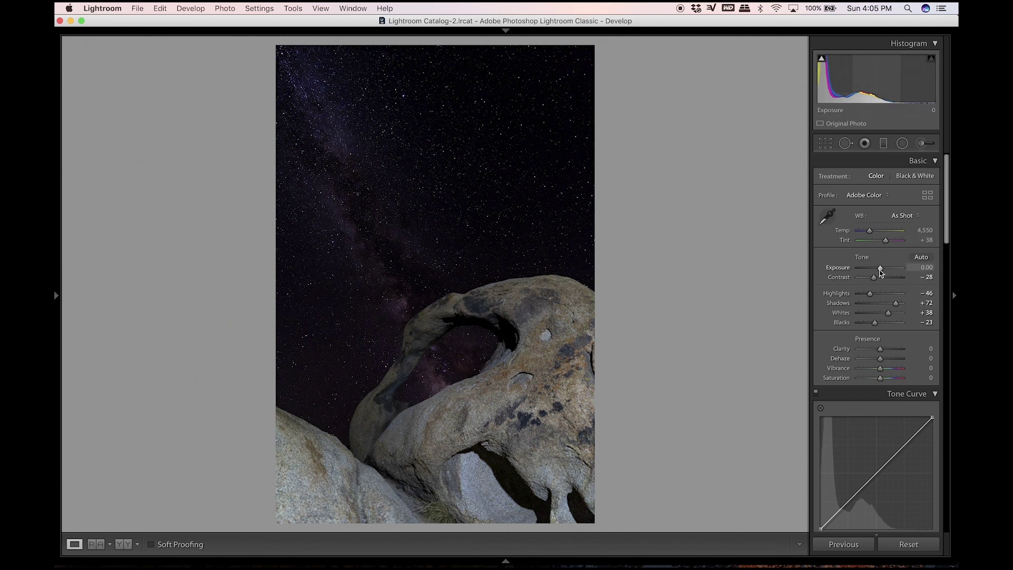
drag(881, 267, 834, 294)
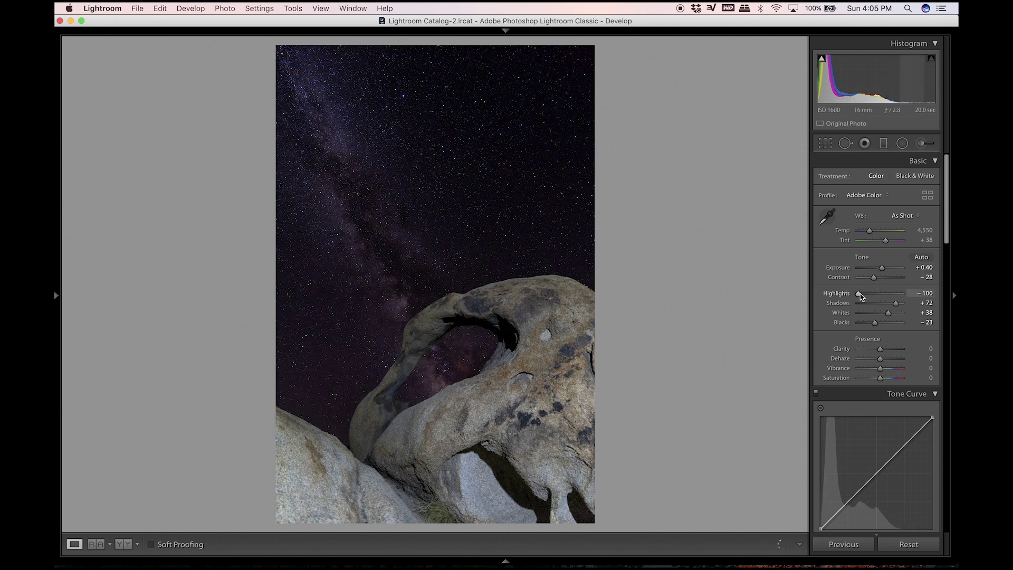
click(877, 322)
click(888, 368)
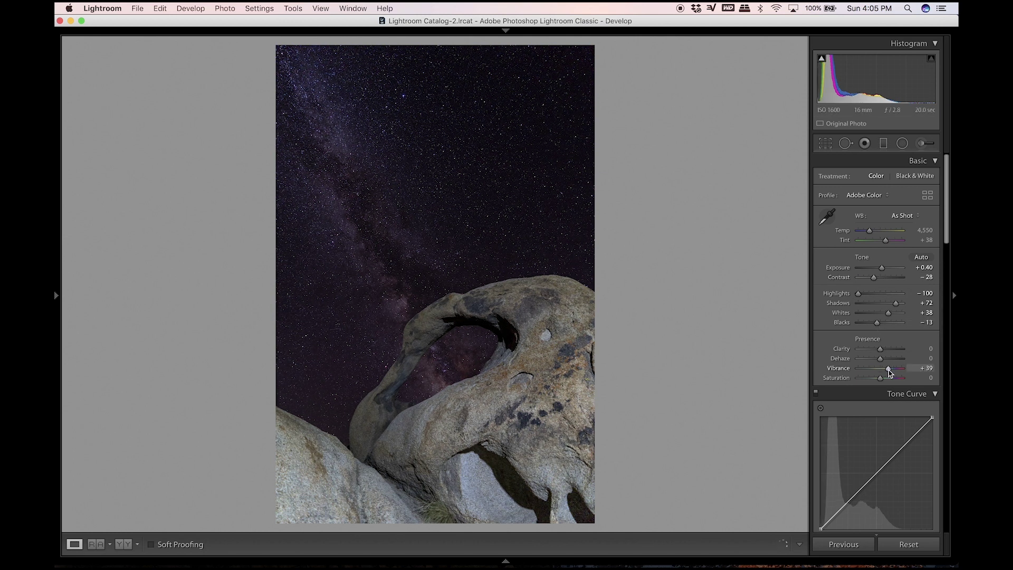
click(891, 368)
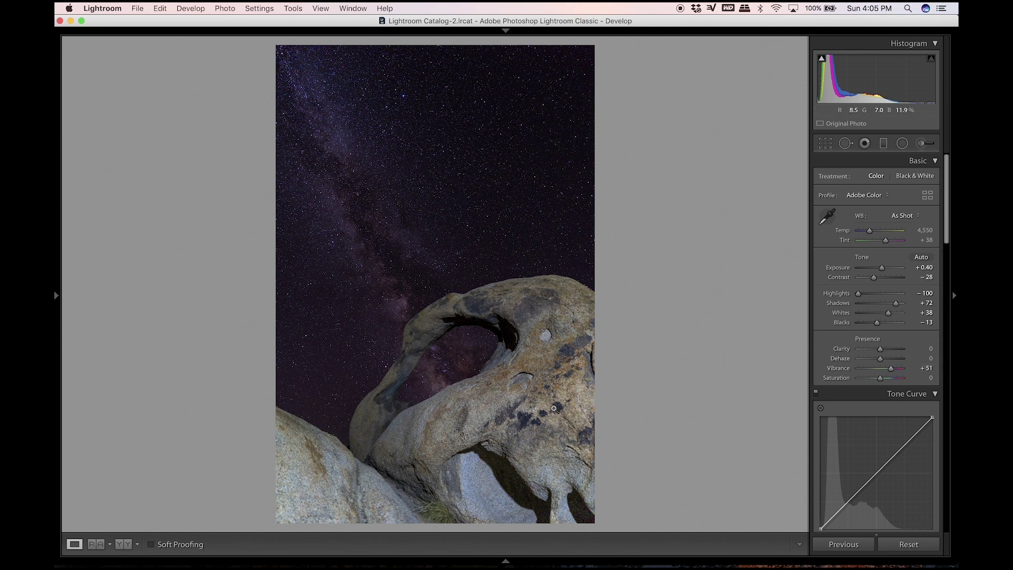
- Darken the foreground rocks with a slanted graduated filter at −1.00 exposure, checking the photo without it before restoring it
click(884, 143)
drag(471, 505, 444, 348)
drag(881, 214, 881, 217)
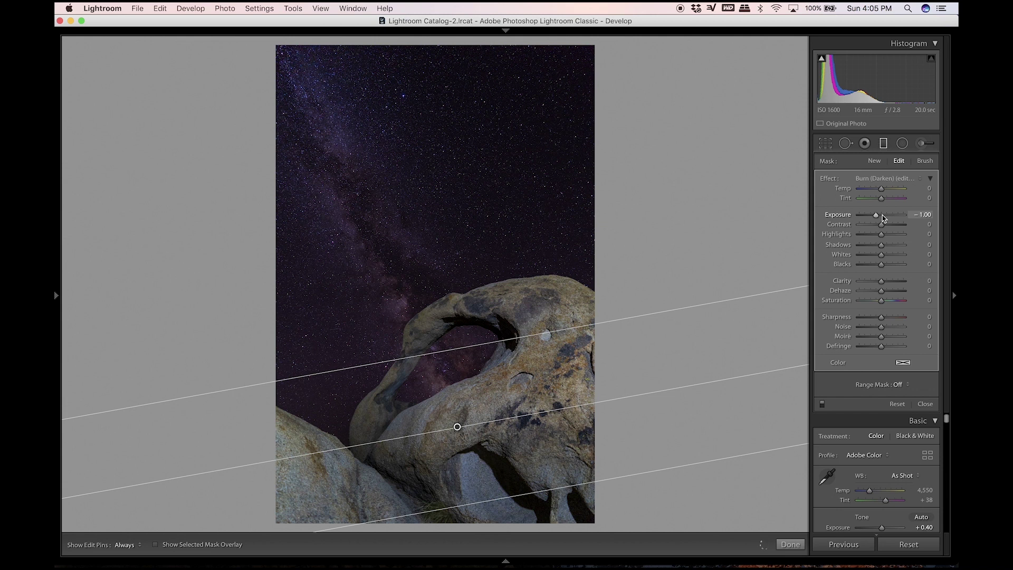
key(Delete)
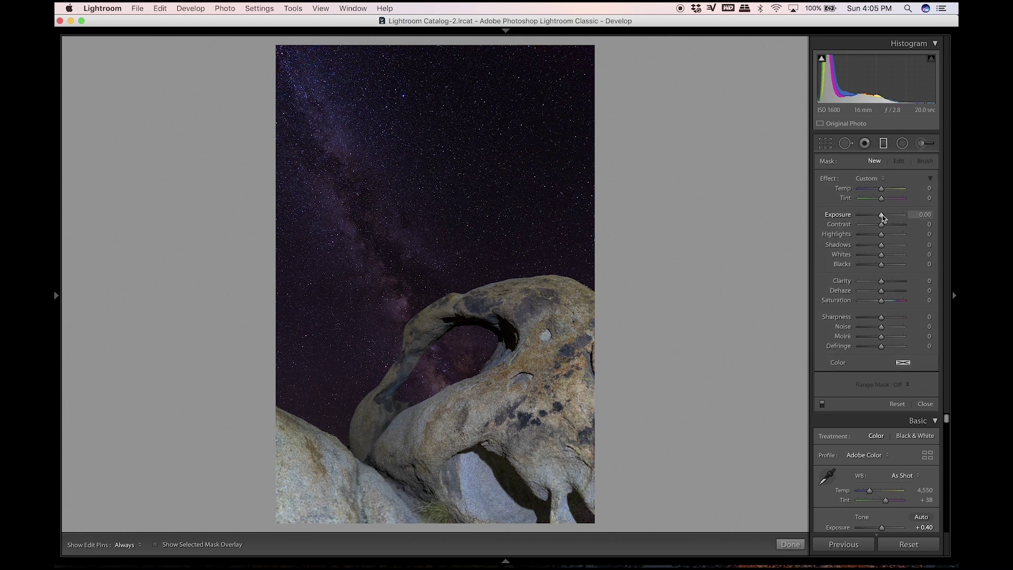
key(super+z)
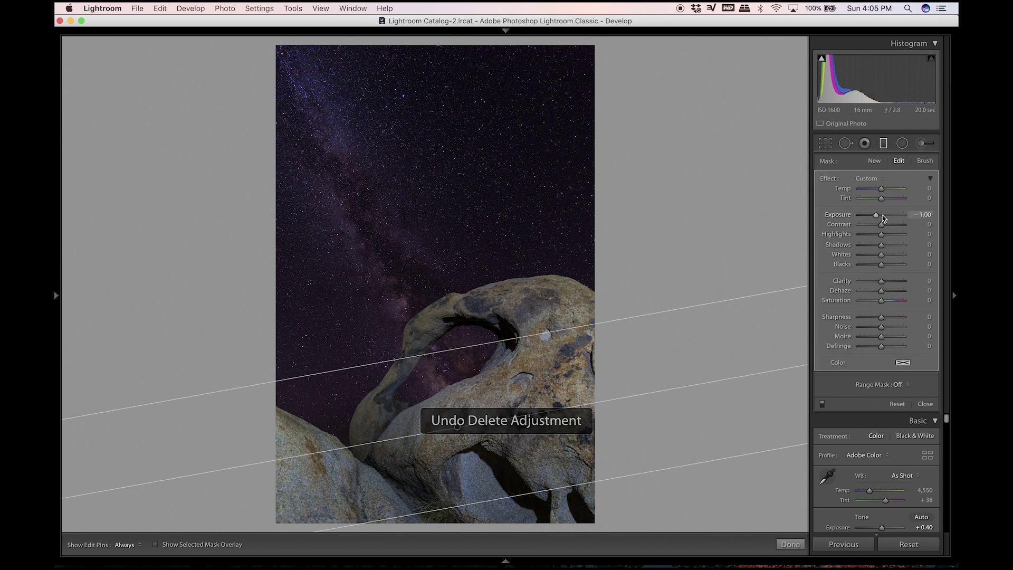
click(884, 143)
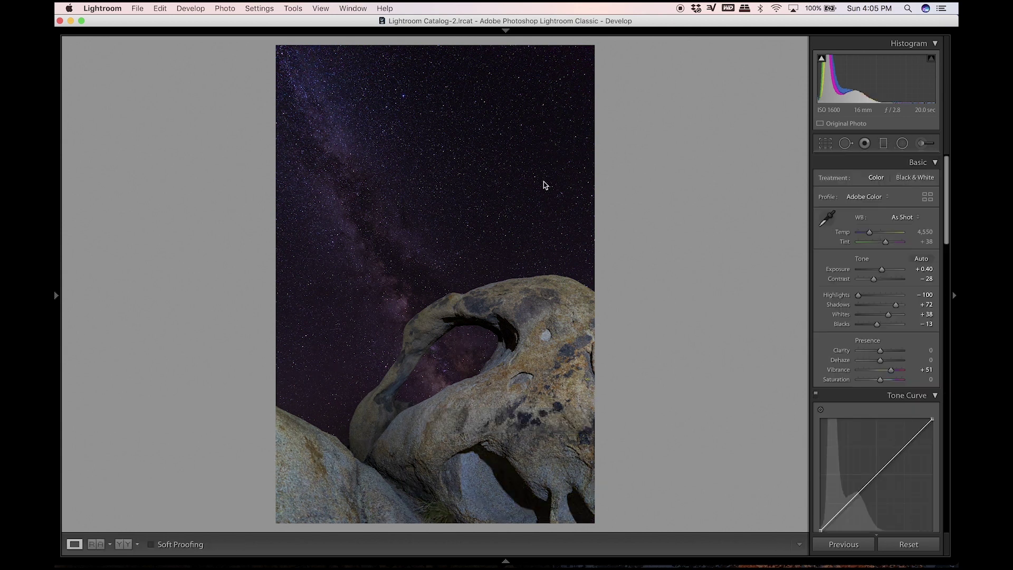
- Open the adjusted night photo in Photoshop CC 2017 and duplicate its background layer
right_click(457, 138)
mouse_move(520, 230)
click(617, 230)
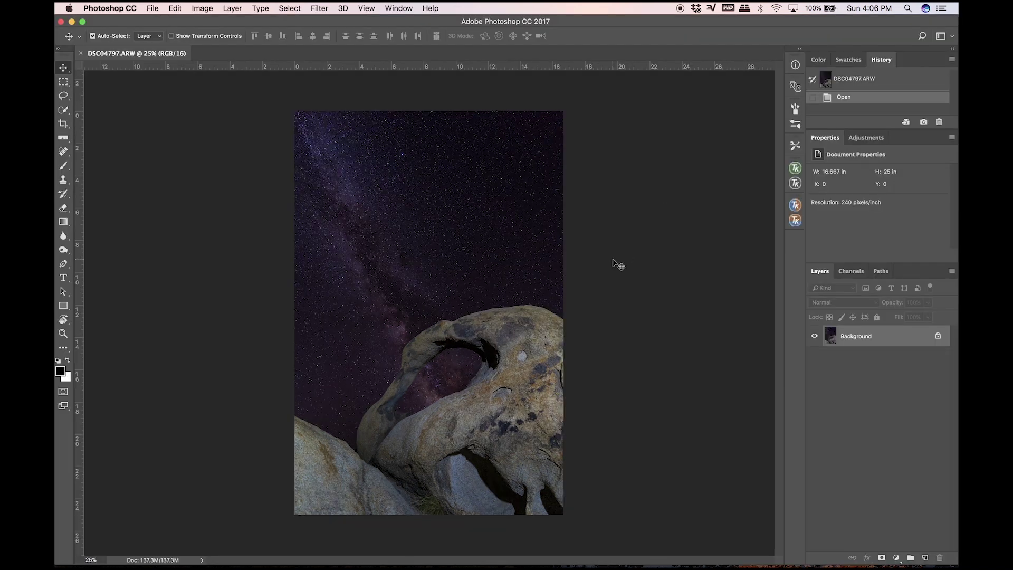
key(super+j)
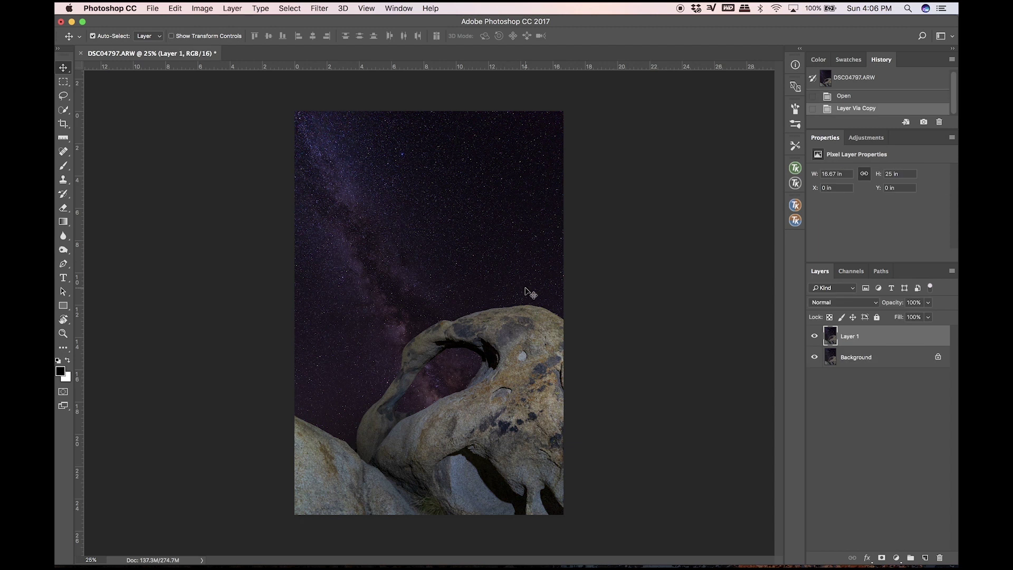
- Open the Camera Raw Filter on Layer 1 and cool it to temperature −26 and tint −18
scroll(530, 291, up, 1)
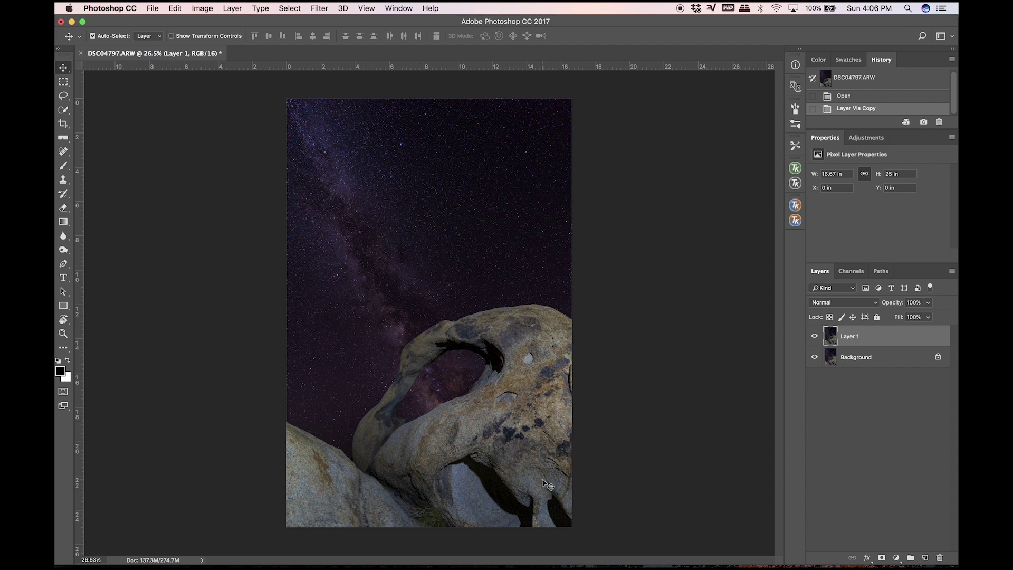
click(328, 8)
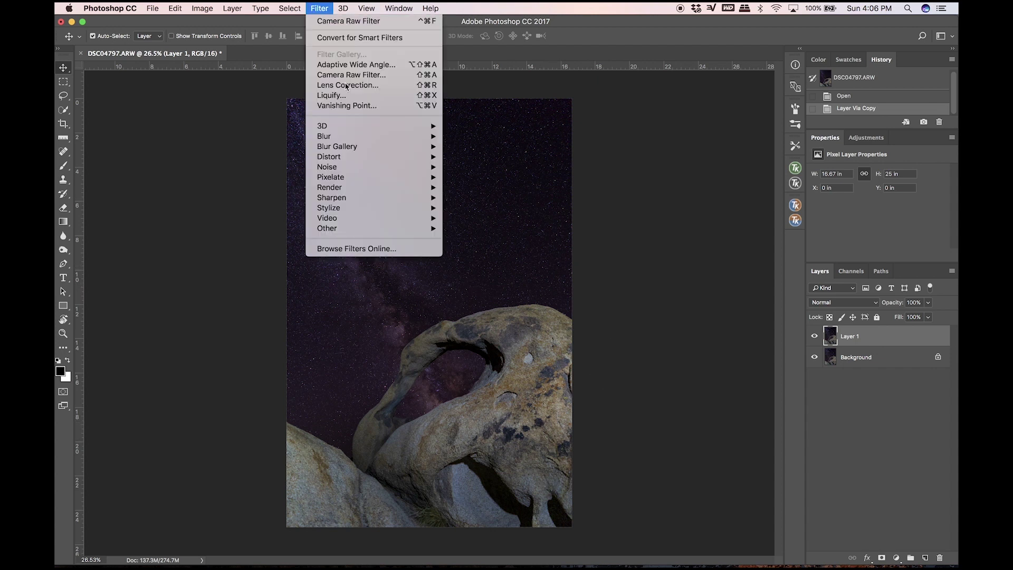
click(357, 64)
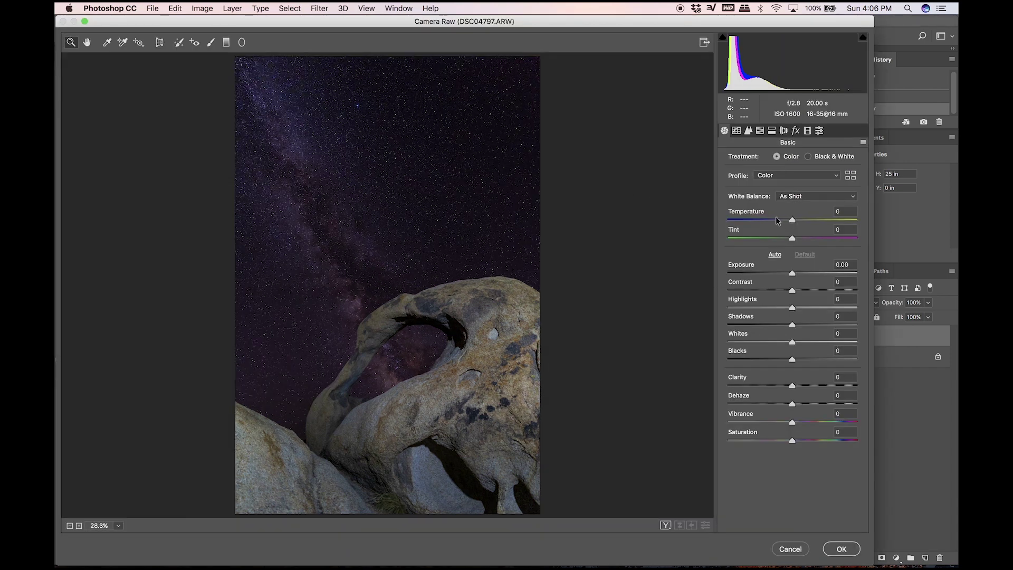
click(777, 221)
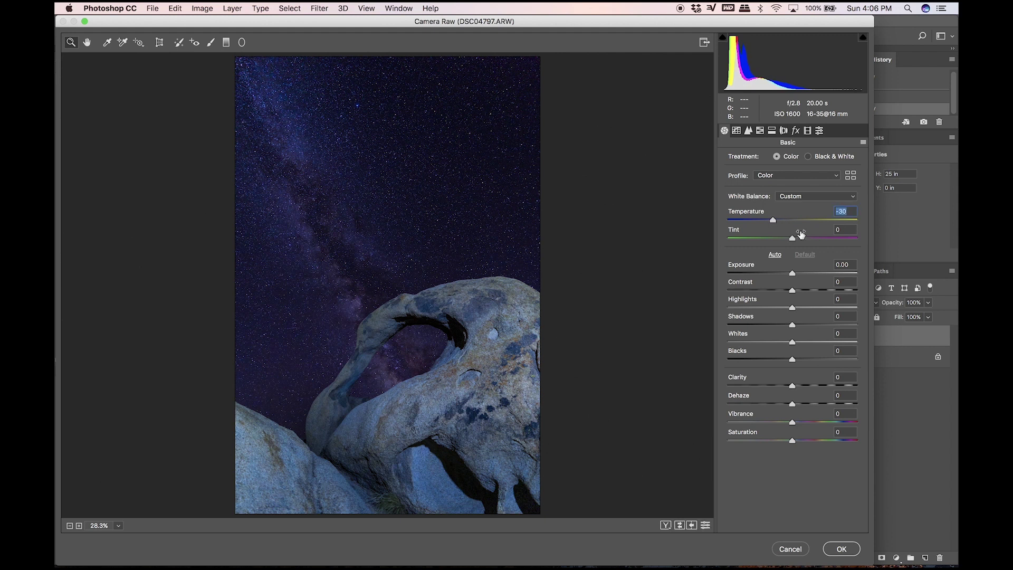
click(781, 239)
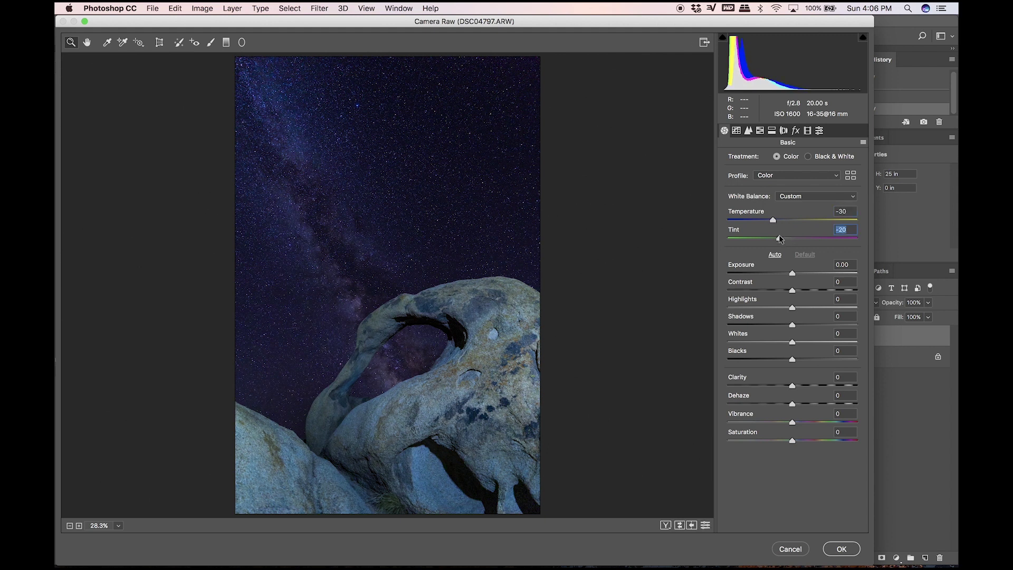
drag(771, 219, 782, 241)
- Set whites to +53 and contrast to −23, shift temperature and tint further toward blue and green, and apply the filter
drag(824, 342, 827, 344)
drag(791, 291, 778, 293)
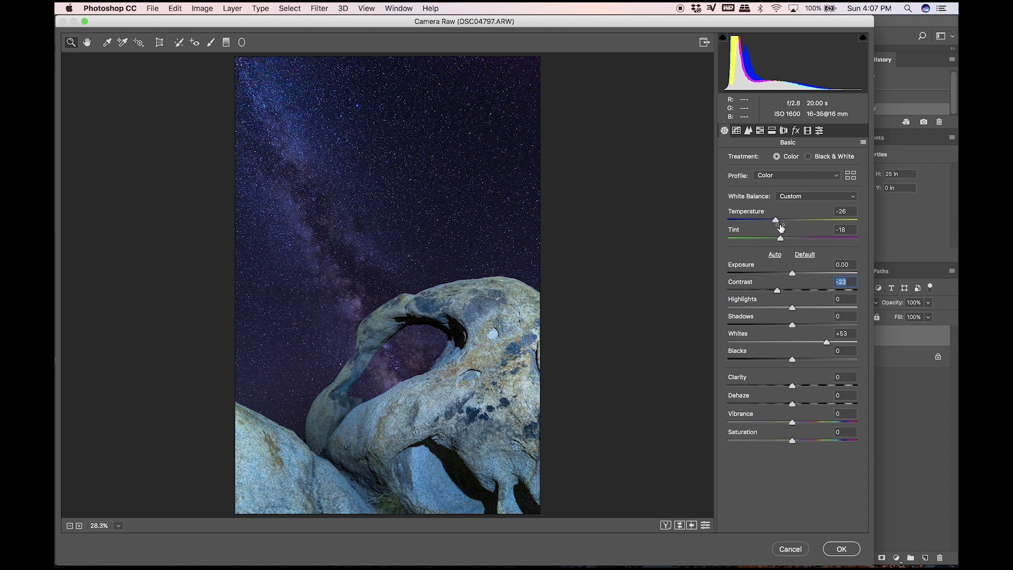
drag(775, 220, 769, 242)
click(843, 549)
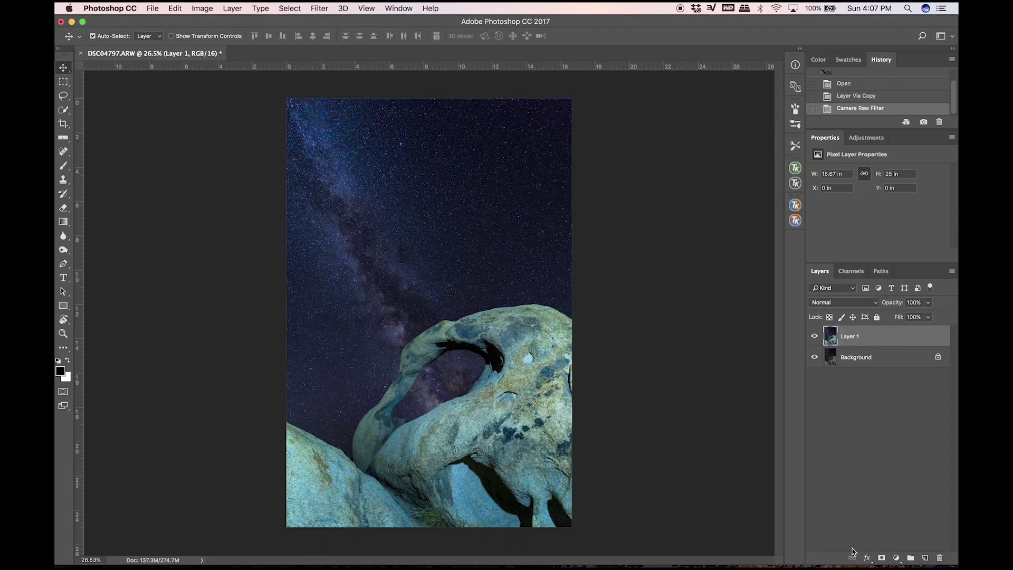
- Add a layer mask to Layer 1 and invert it to black
click(881, 558)
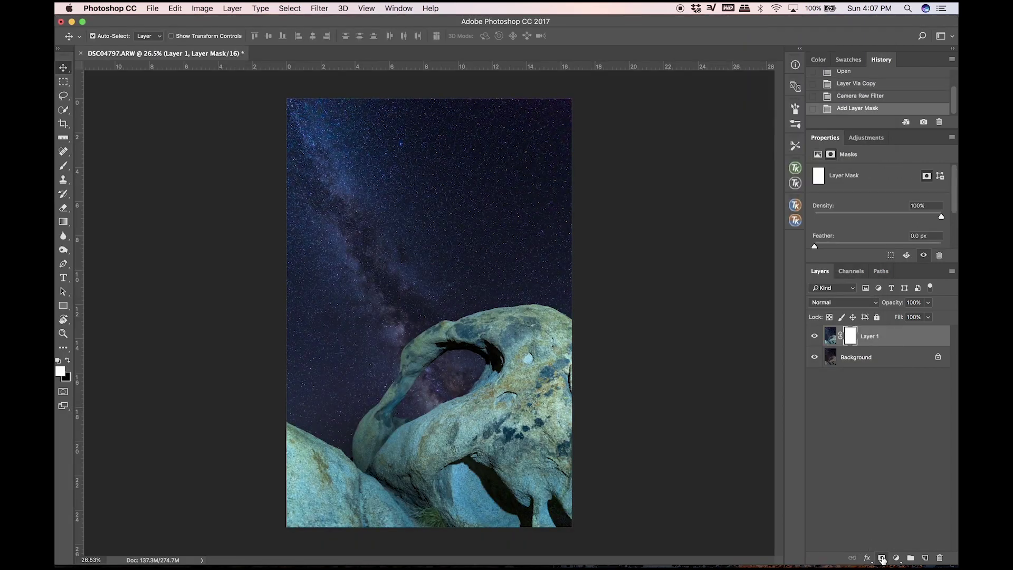
key(super+i)
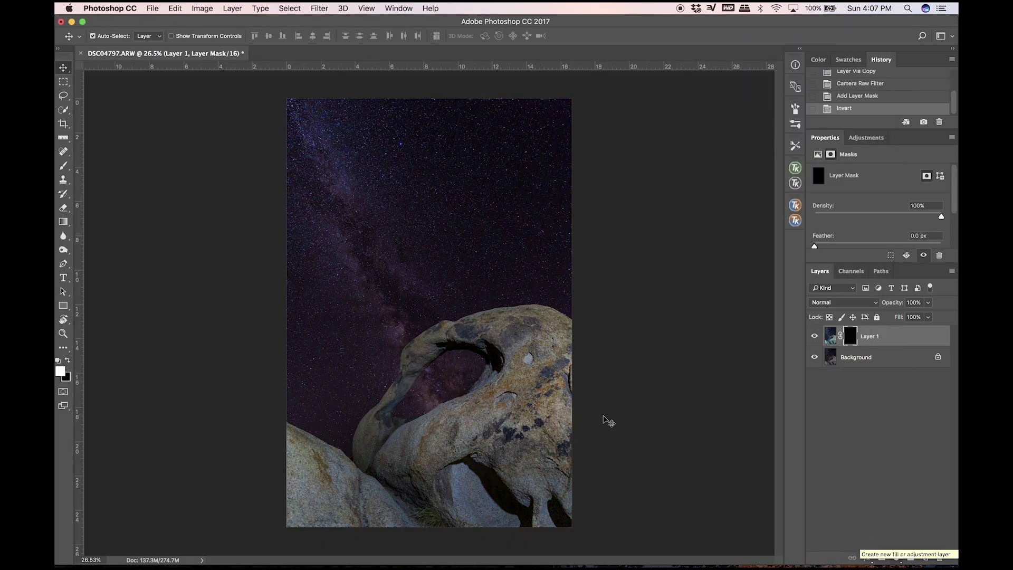
- Select the sky and the opening inside the rock arch with an enlarged Quick Selection brush
click(63, 110)
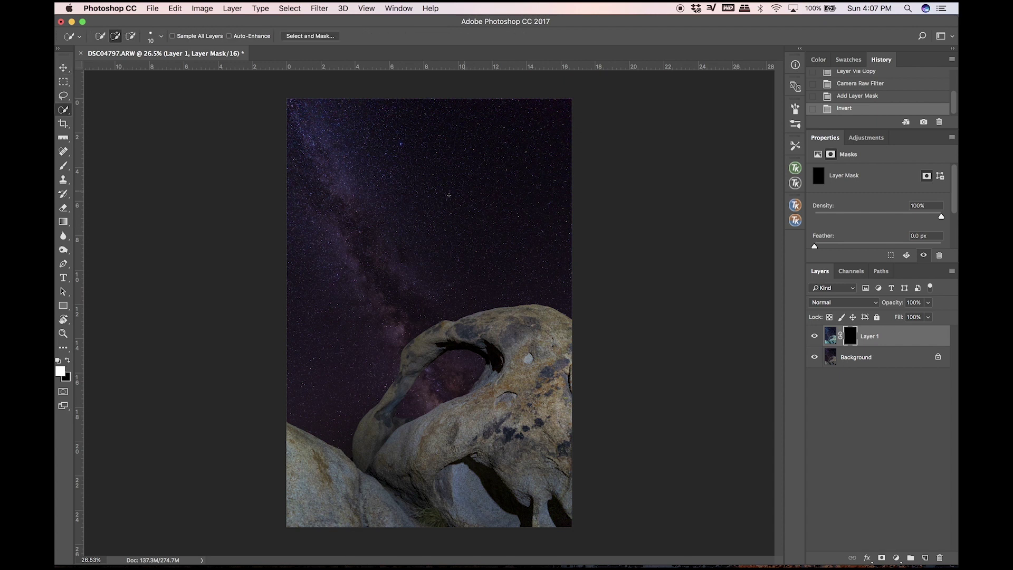
mouse_move(553, 168)
mouse_down()
mouse_move(509, 189)
mouse_move(362, 171)
mouse_move(534, 143)
mouse_move(598, 159)
mouse_move(438, 169)
mouse_up()
key(bracketright)
key(bracketright)
key(bracketright)
key(bracketright)
key(bracketright)
key(bracketright)
key(bracketright)
key(bracketright)
key(bracketright)
key(bracketright)
mouse_move(457, 369)
mouse_down()
mouse_move(437, 384)
mouse_move(494, 369)
mouse_up()
- Subtract the arch's left leg and the dark rock around the opening's right side from the sky selection
key(bracketleft)
key(bracketleft)
key(bracketleft)
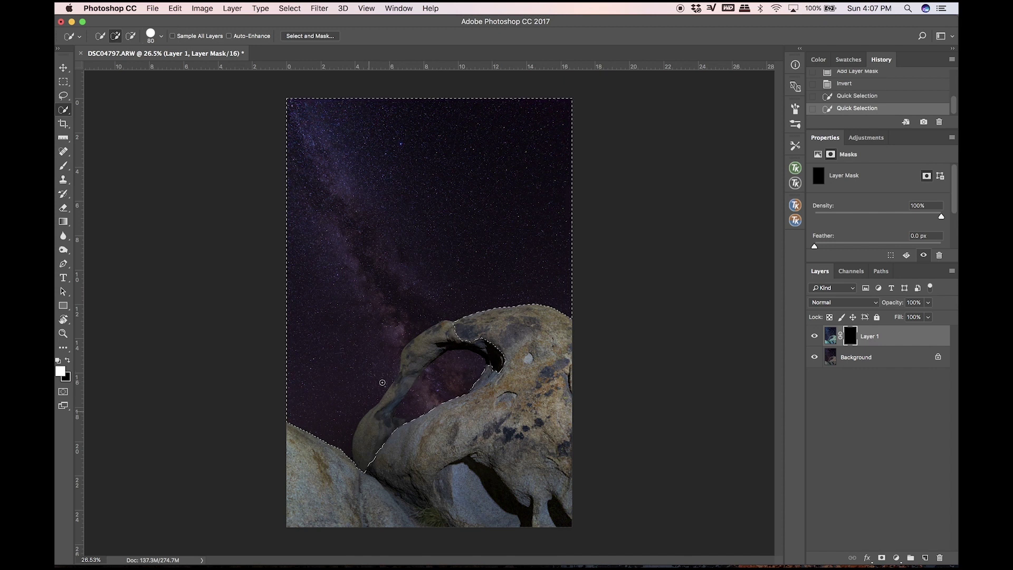
key(alt)
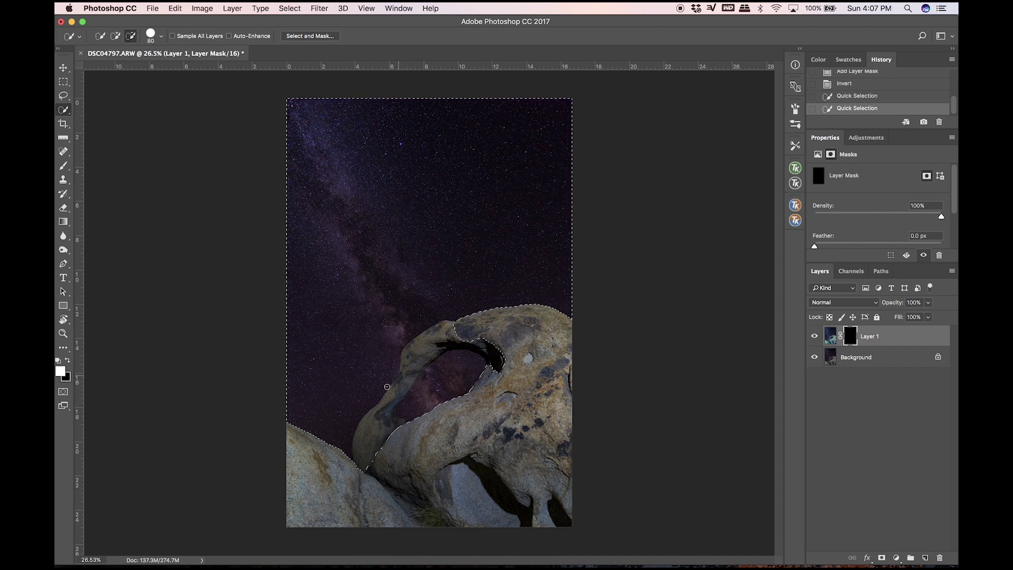
drag(368, 438, 361, 442)
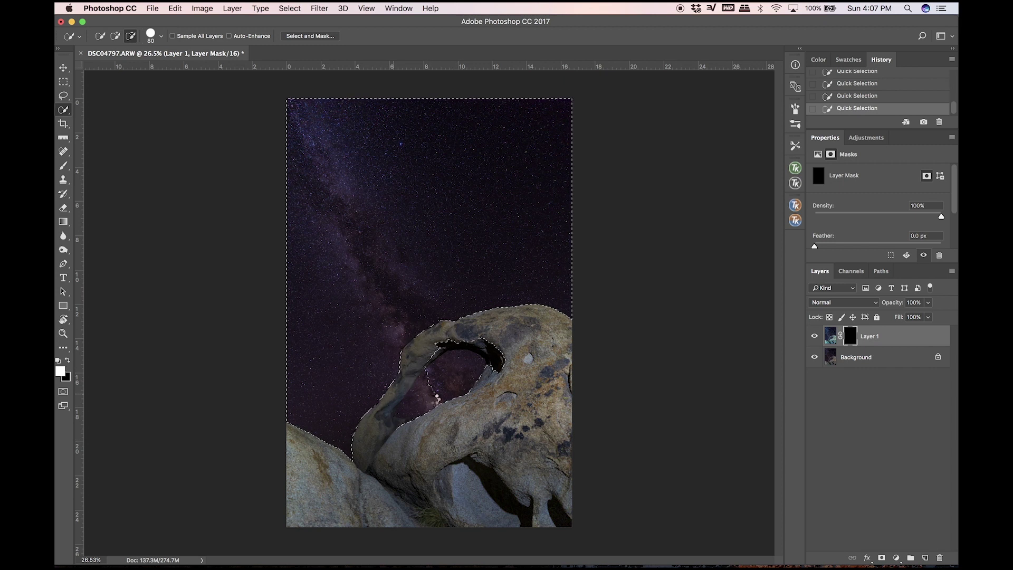
alt+click(491, 350)
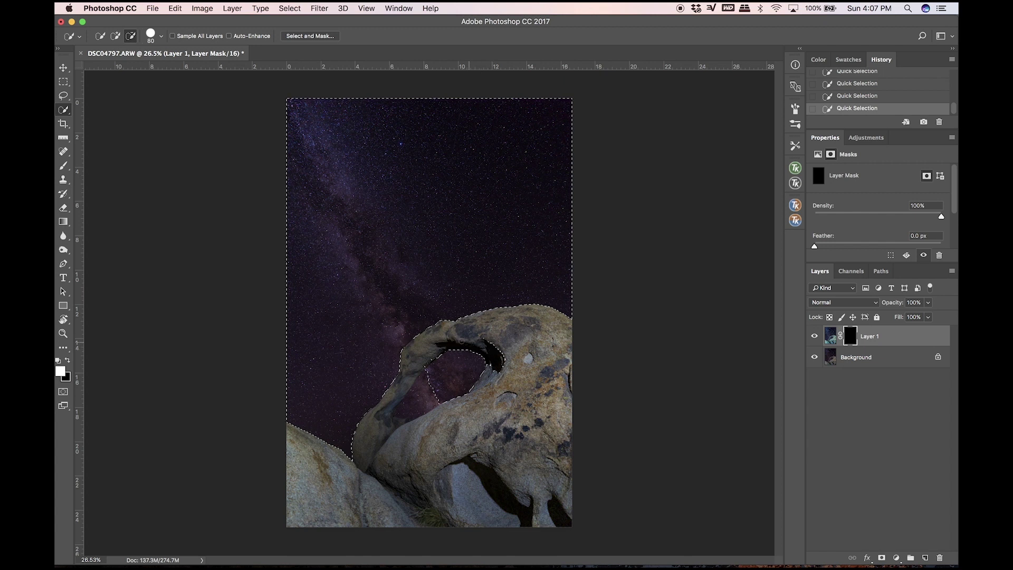
alt+click(496, 369)
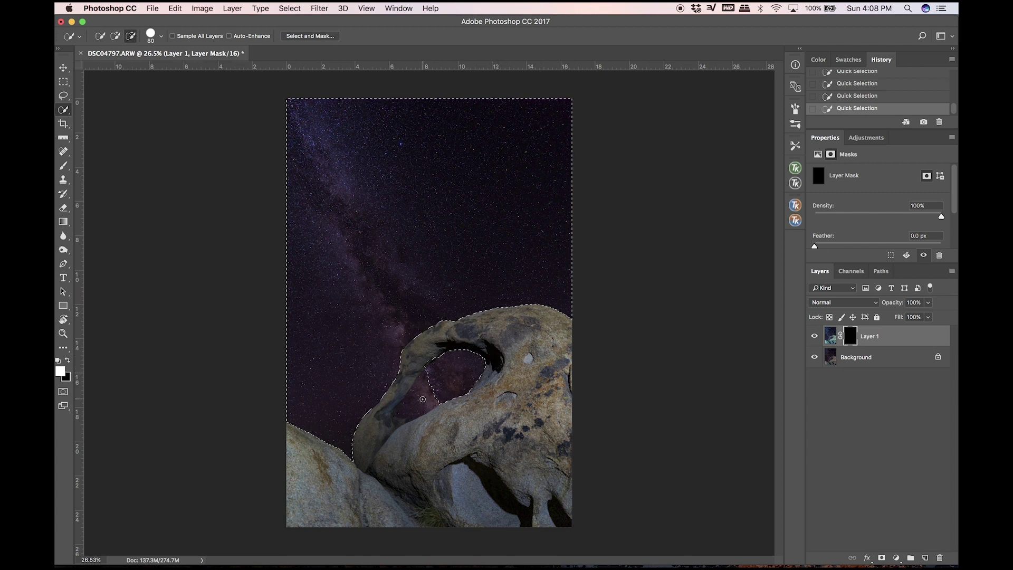
- Extend the selection across the rest of the arch opening and trim it along the opening's lower and upper-left rock edges
drag(417, 407, 441, 378)
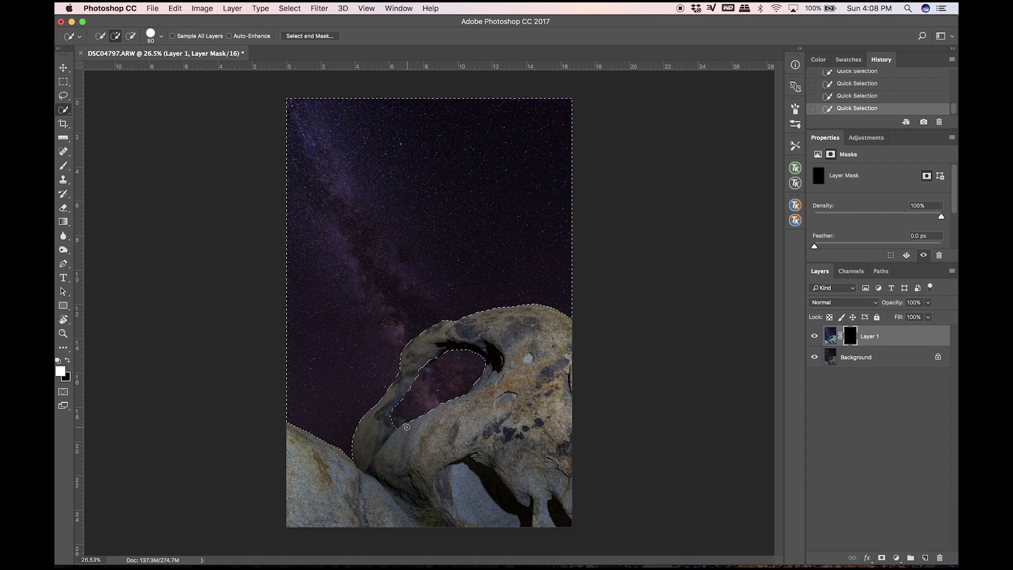
alt+click(390, 422)
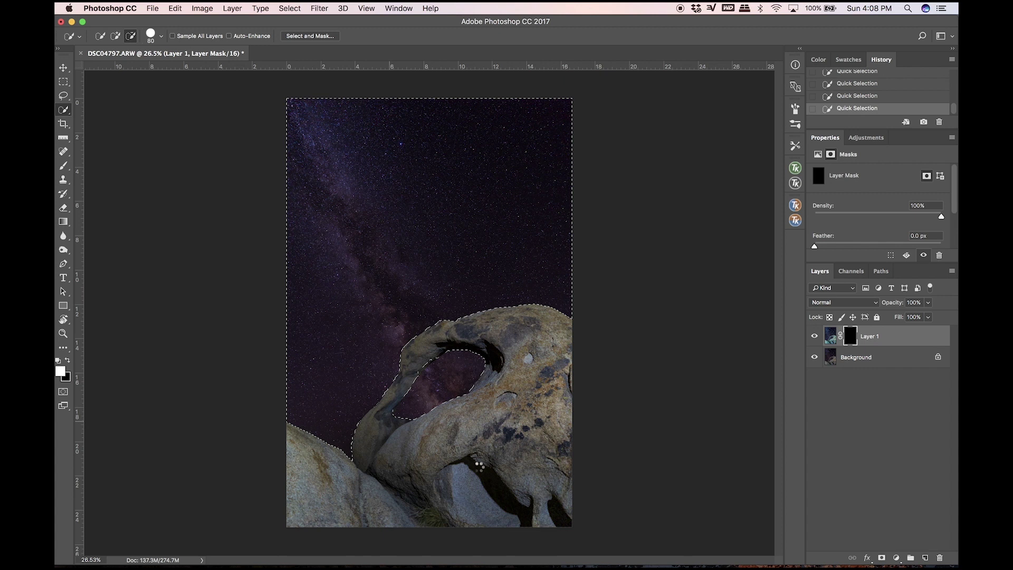
scroll(428, 375, up, 5)
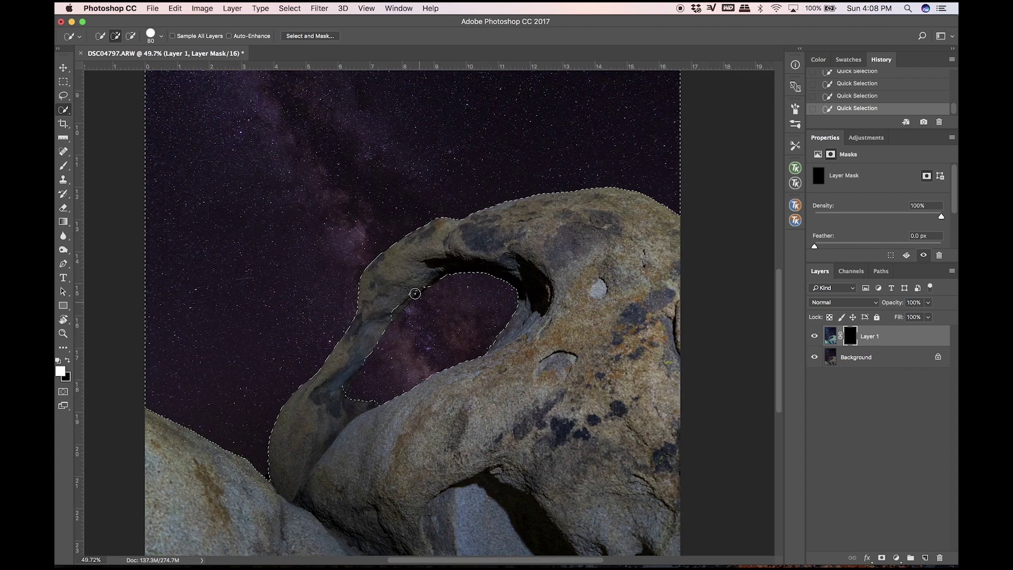
drag(414, 289, 395, 303)
key(super+z)
drag(429, 282, 392, 317)
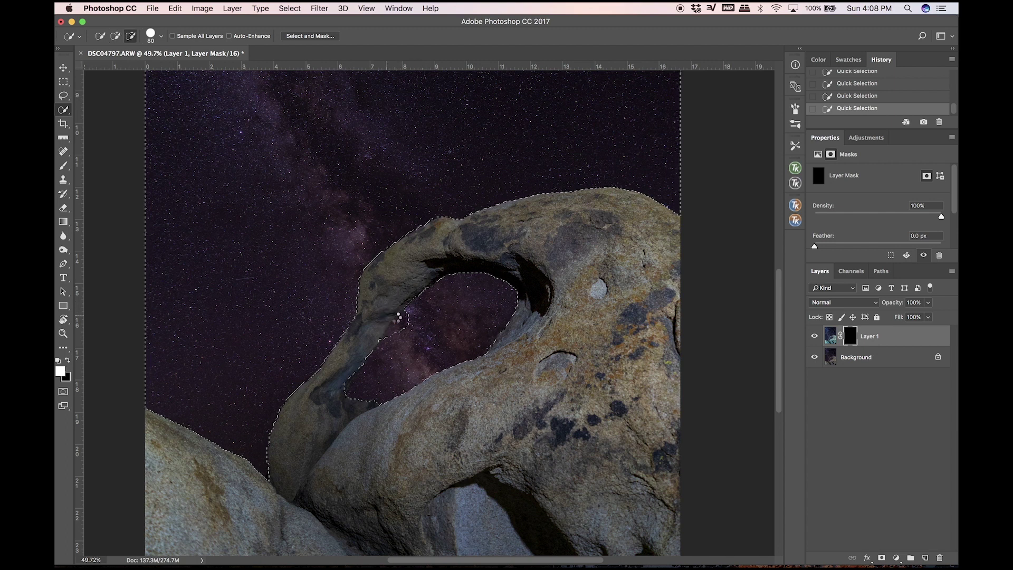
- Refine the selection around the arch opening's lower-left tip, reducing the Quick Selection brush to 40
key(alt)
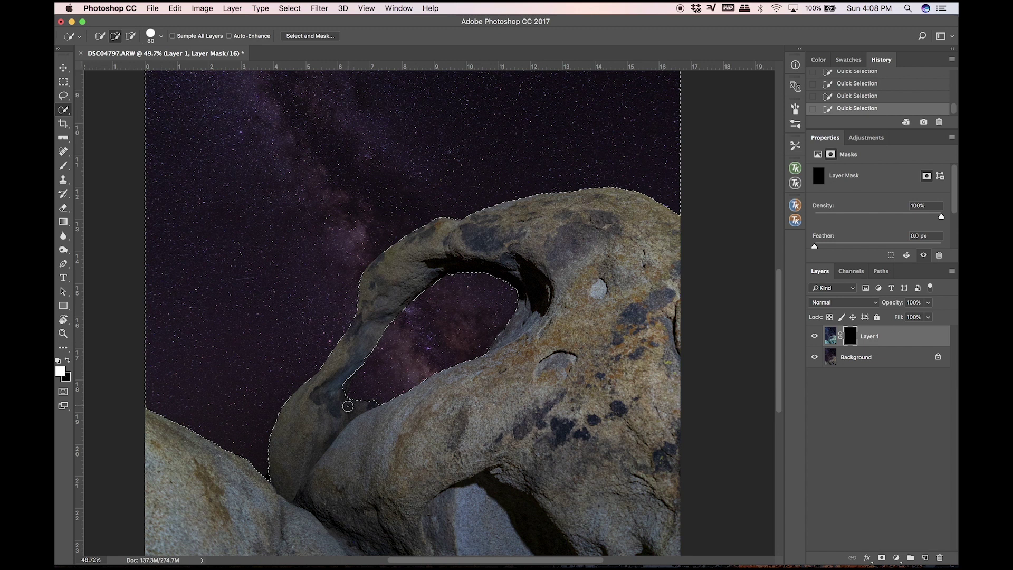
key(alt)
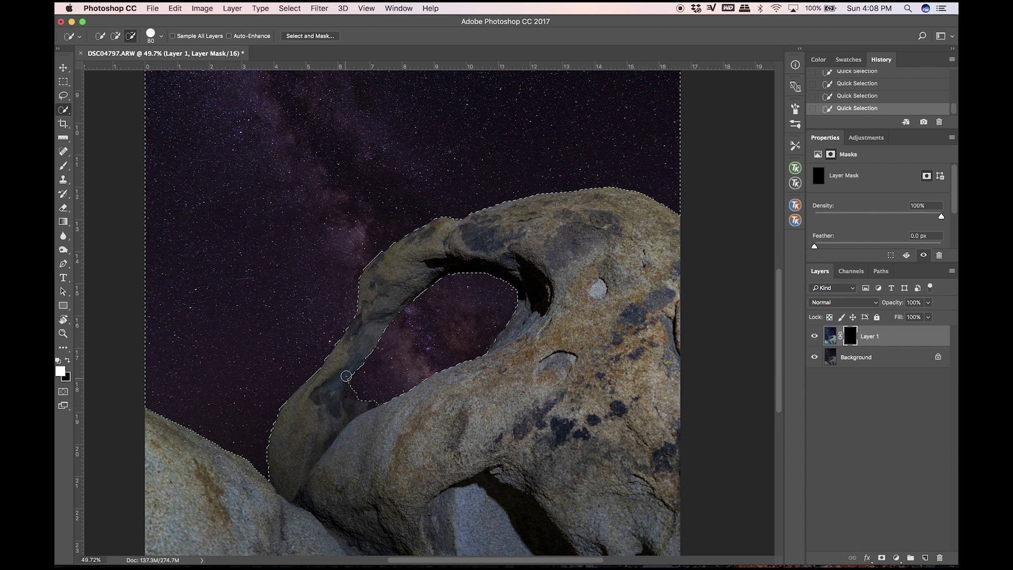
key(alt)
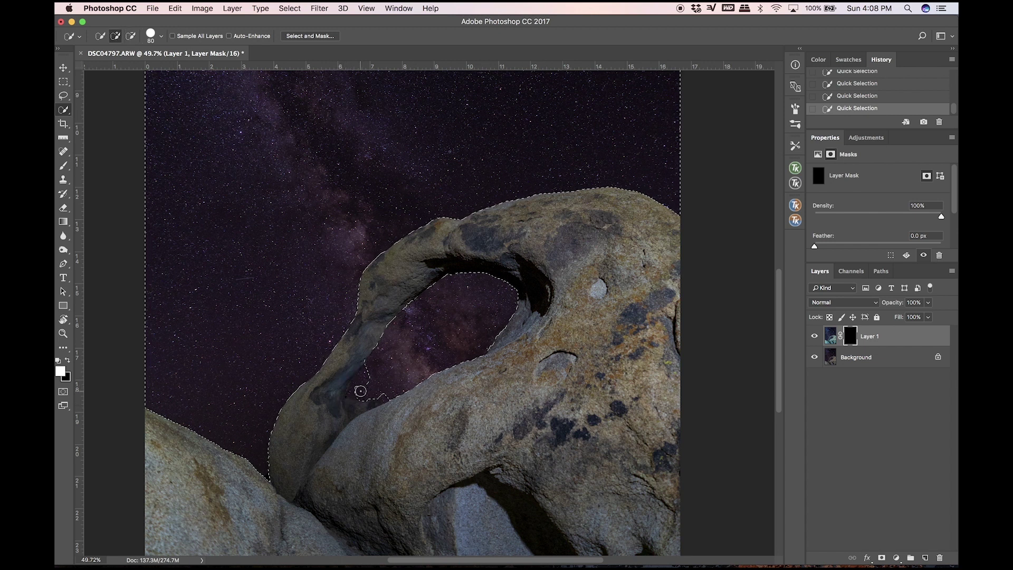
click(367, 375)
key(bracketleft)
click(354, 393)
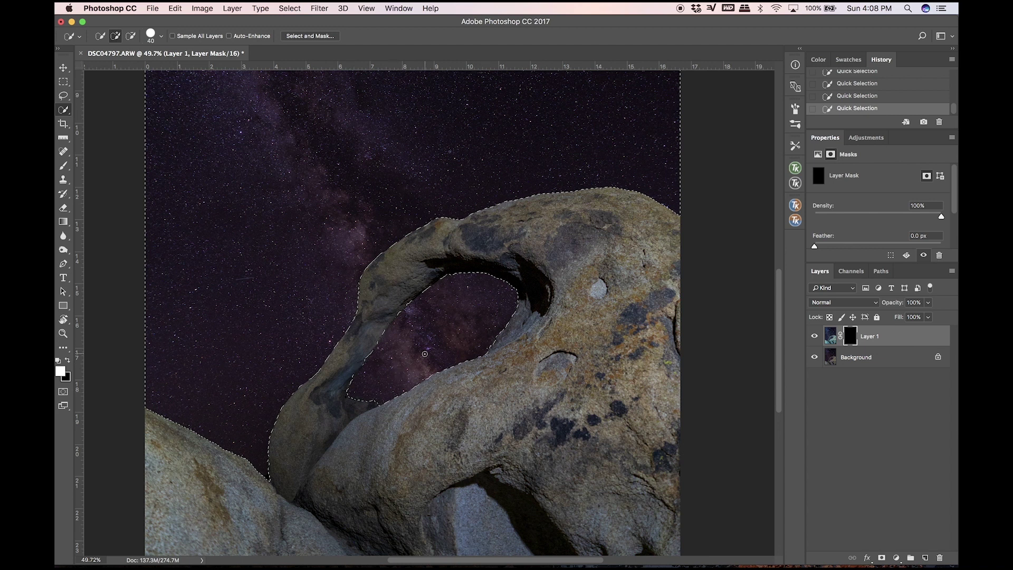
- Paint white over the upper sky on Layer 1's mask with a soft Brush enlarged to 1100 at 50% flow
key(super+d)
scroll(425, 354, down, 1)
scroll(425, 353, down, 3)
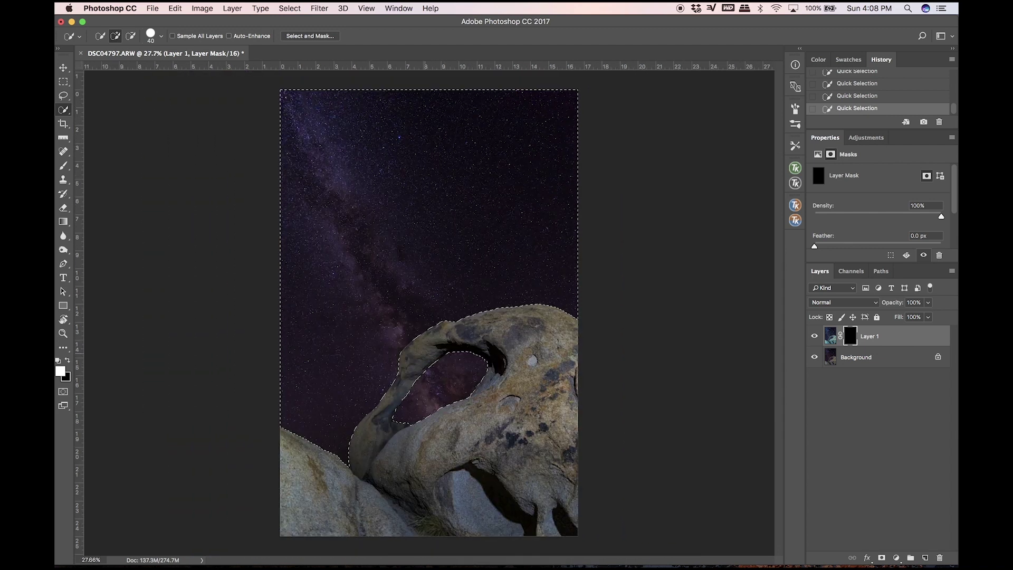
key(super+shift+d)
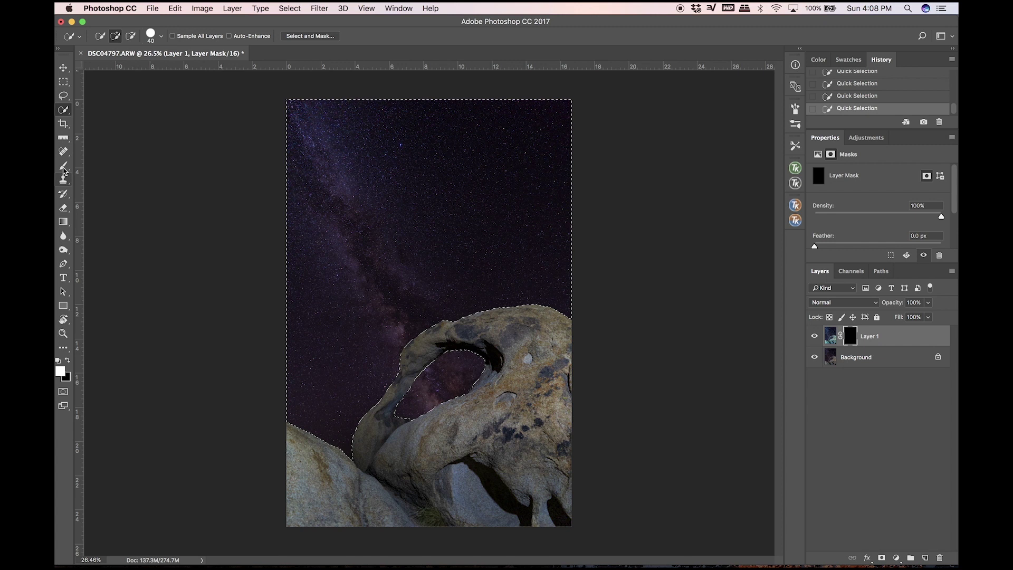
click(63, 165)
drag(245, 35, 423, 48)
key(bracketright)
key(bracketright)
key(bracketright)
key(bracketright)
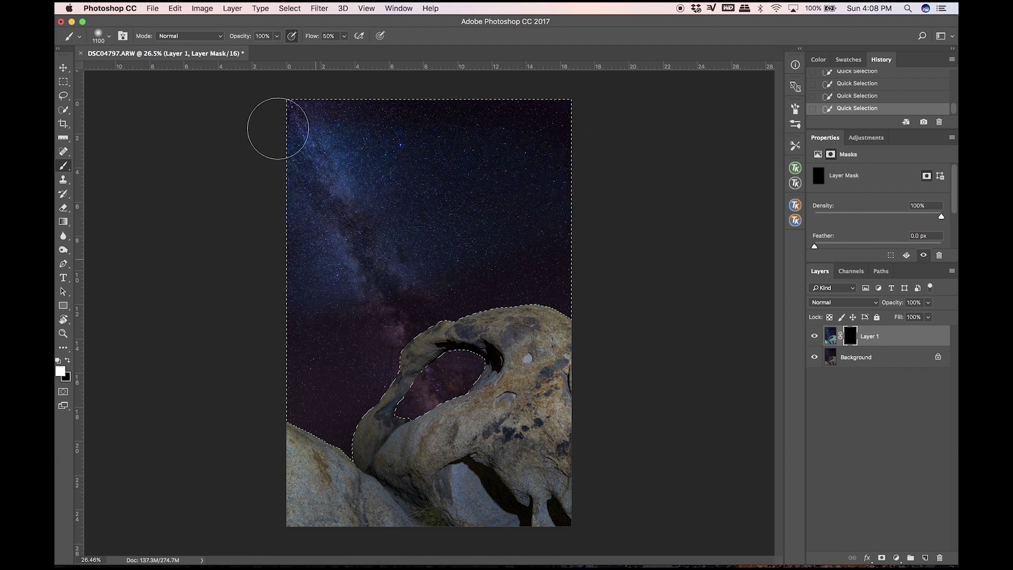
key(bracketright)
key(bracketright)
key(bracketright)
key(bracketright)
key(bracketright)
drag(262, 86, 353, 212)
- Paint the lower sky and the arch opening white on the mask with a much larger brush
key(bracketright)
key(bracketright)
key(bracketright)
key(bracketright)
key(bracketright)
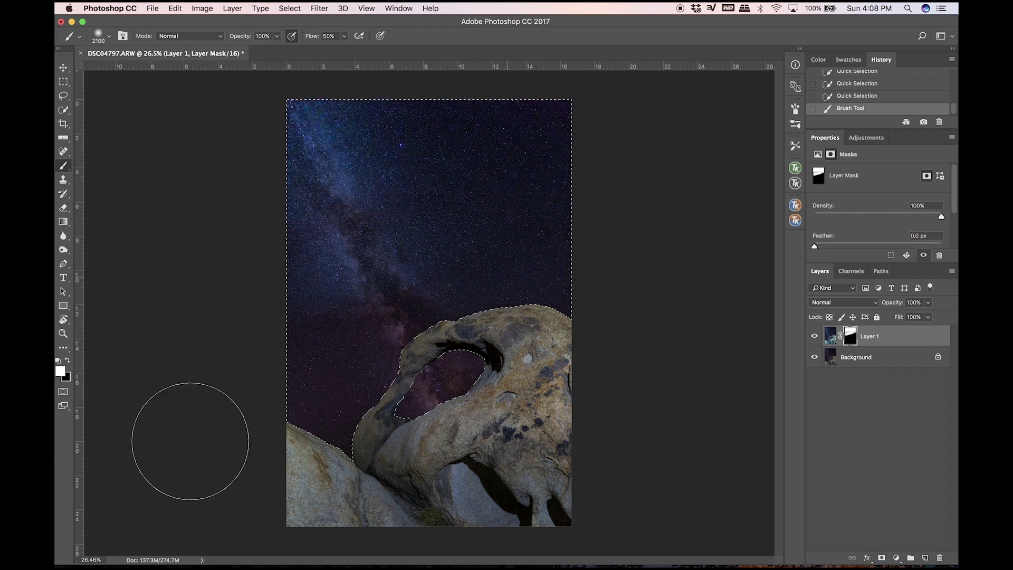
key(bracketleft)
key(bracketleft)
key(bracketleft)
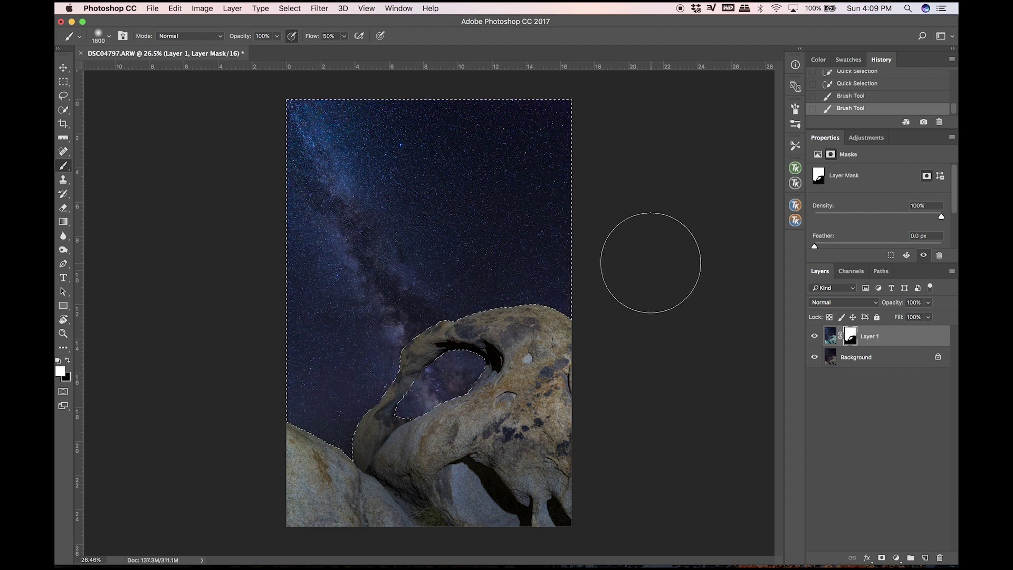
- Fill in the remaining sky on the mask with a 600 px brush while showing the red mask overlay, and clear the selection
key(bracketleft)
key(bracketleft)
key(bracketleft)
key(bracketleft)
key(bracketleft)
key(bracketleft)
key(bracketleft)
key(bracketleft)
key(bracketleft)
key(bracketleft)
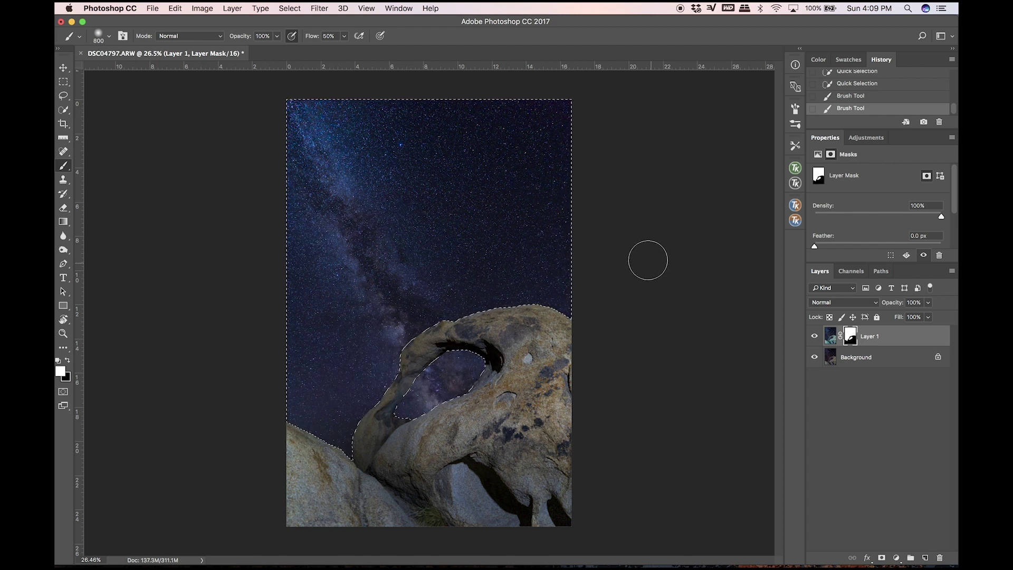
key(backslash)
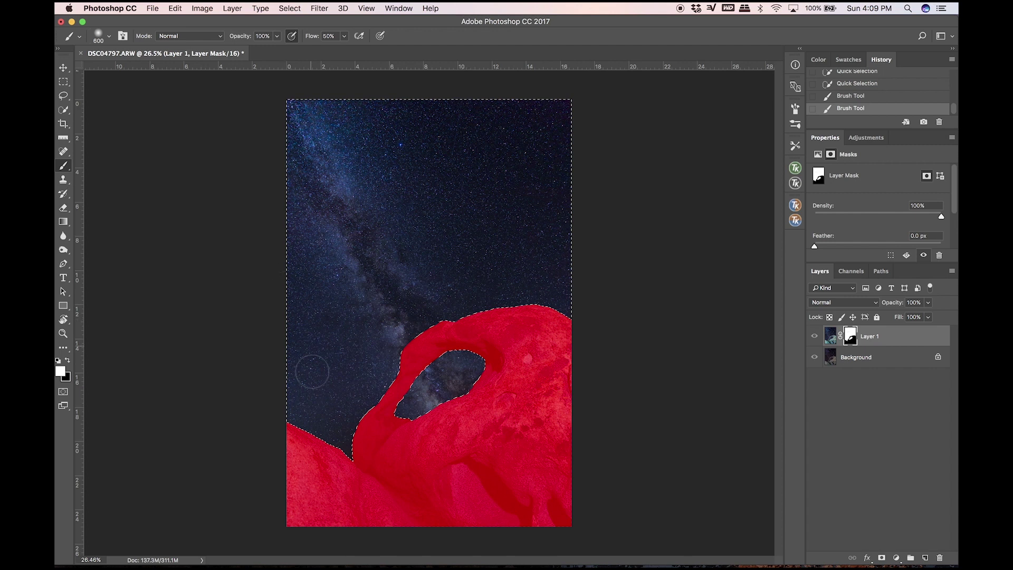
drag(329, 352, 629, 241)
key(backslash)
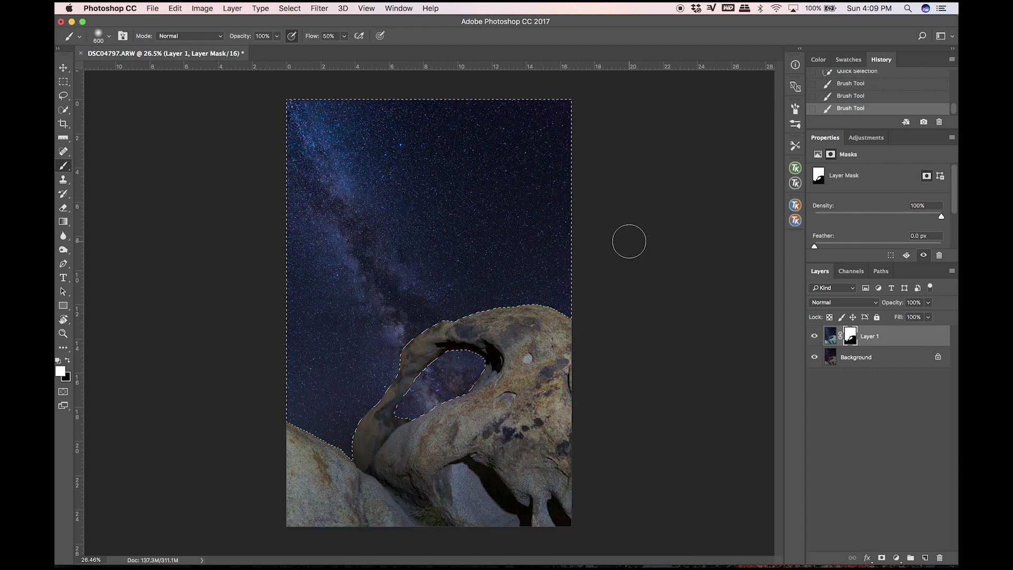
key(super+d)
- Examine the mask edges along the top of the rock, the arch's left leg and the opening at close zoom
scroll(499, 328, up, 2)
key(v)
scroll(499, 328, up, 4)
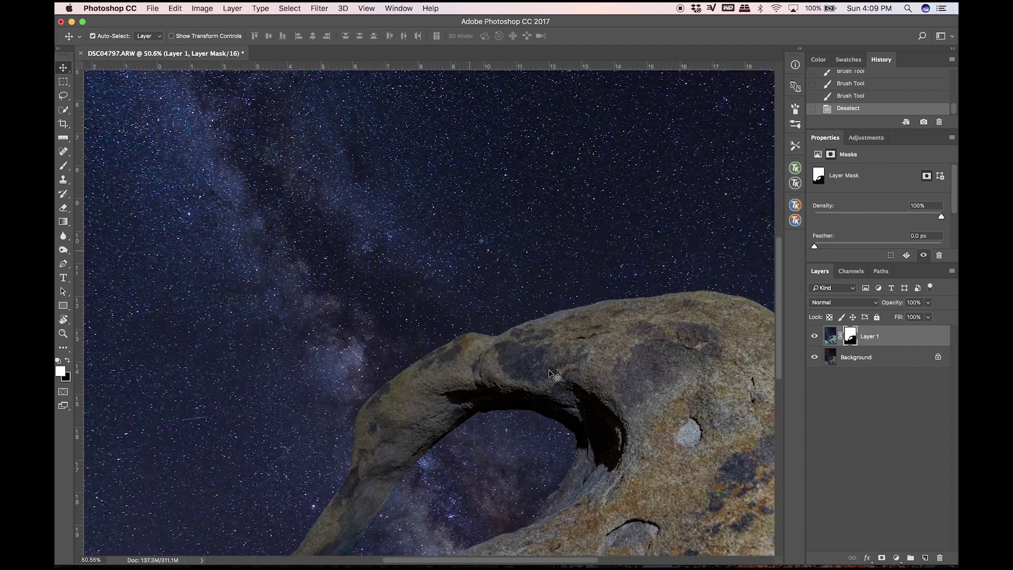
scroll(549, 371, up, 5)
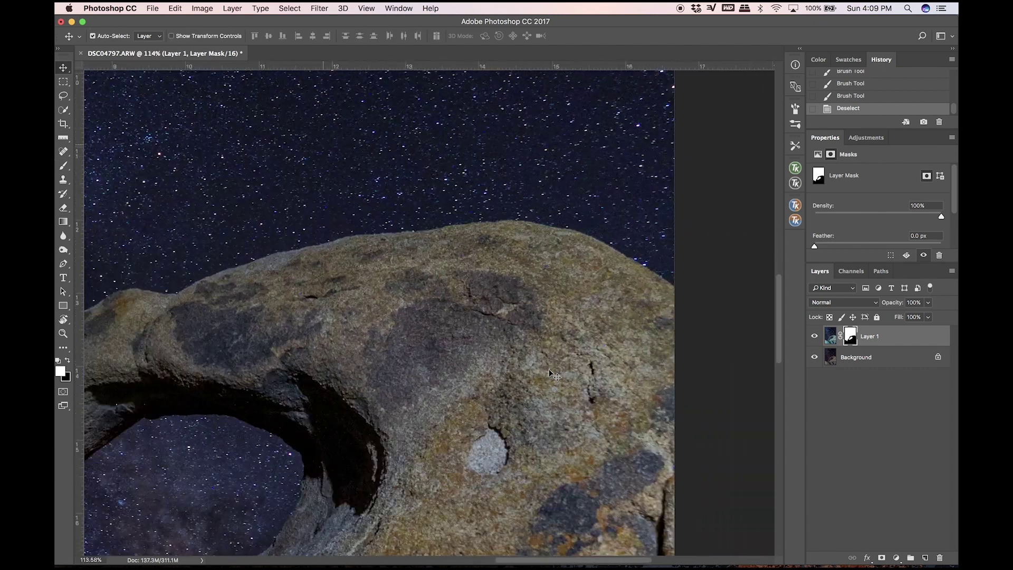
scroll(550, 371, down, 1)
scroll(550, 370, right, 5)
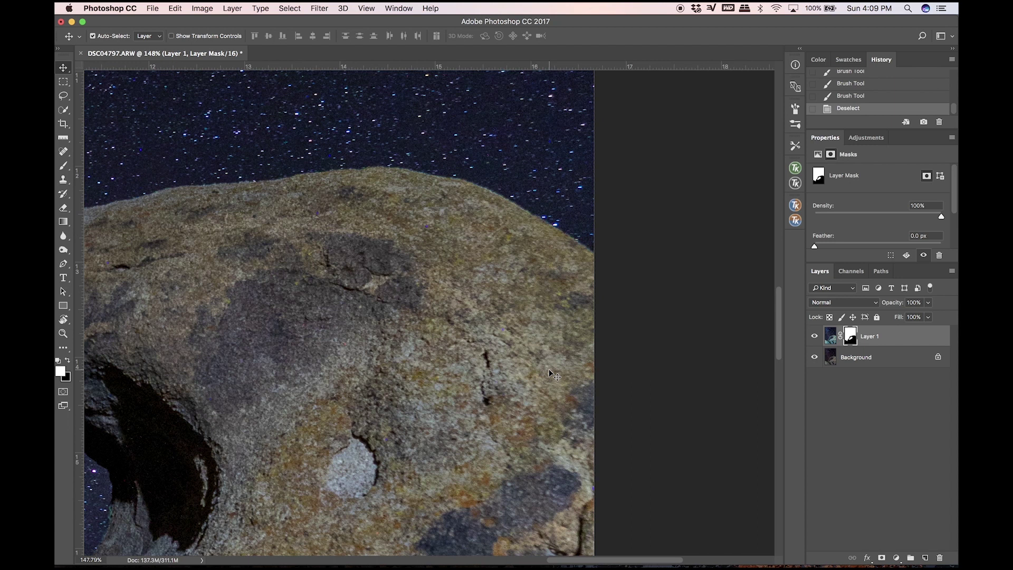
scroll(549, 371, left, 6)
scroll(549, 371, left, 10)
scroll(549, 371, down, 2)
scroll(549, 371, left, 5)
scroll(549, 371, down, 3)
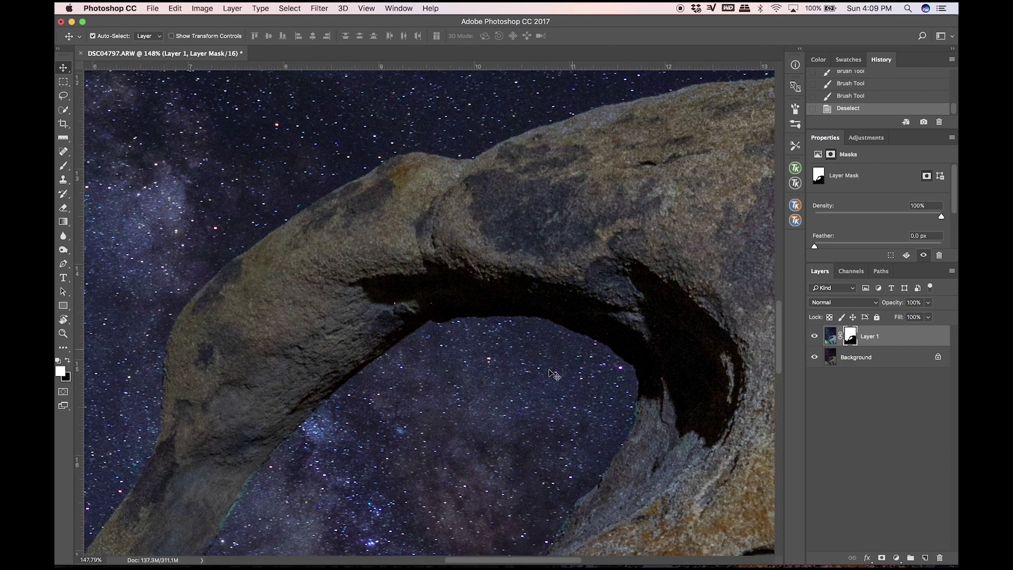
scroll(550, 373, down, 6)
scroll(550, 373, left, 5)
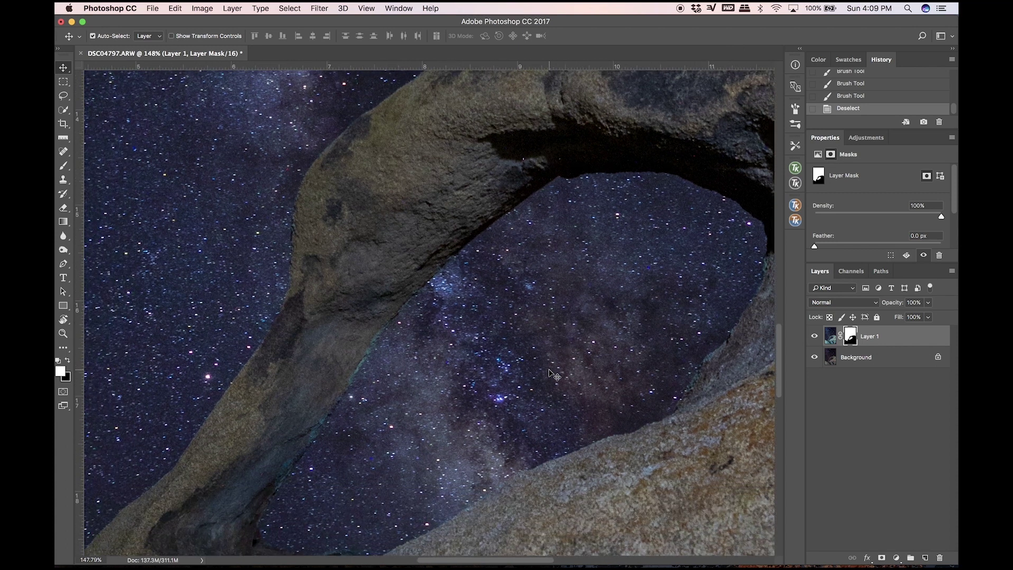
scroll(550, 373, down, 5)
scroll(550, 373, left, 3)
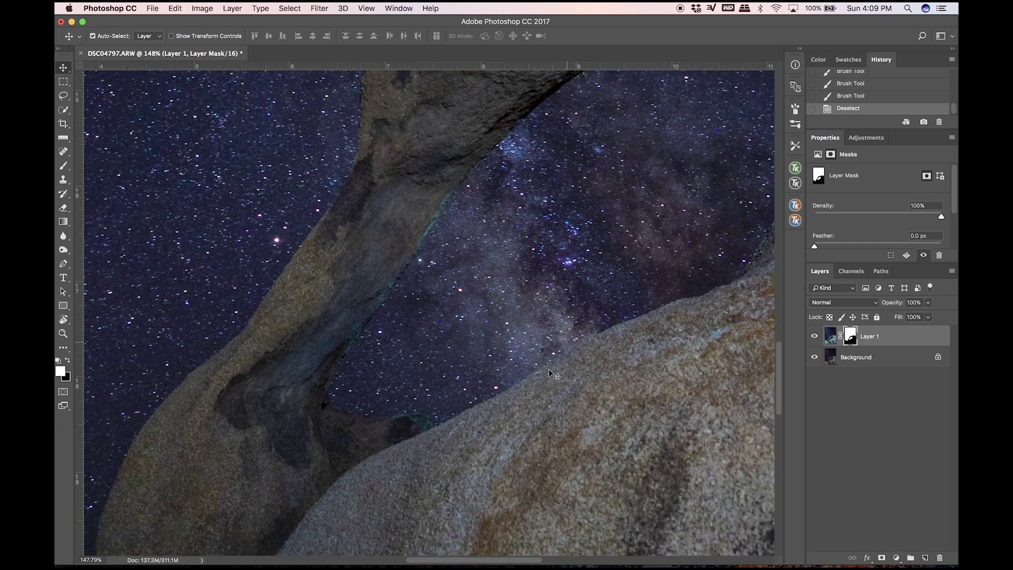
scroll(549, 372, right, 6)
scroll(549, 372, up, 5)
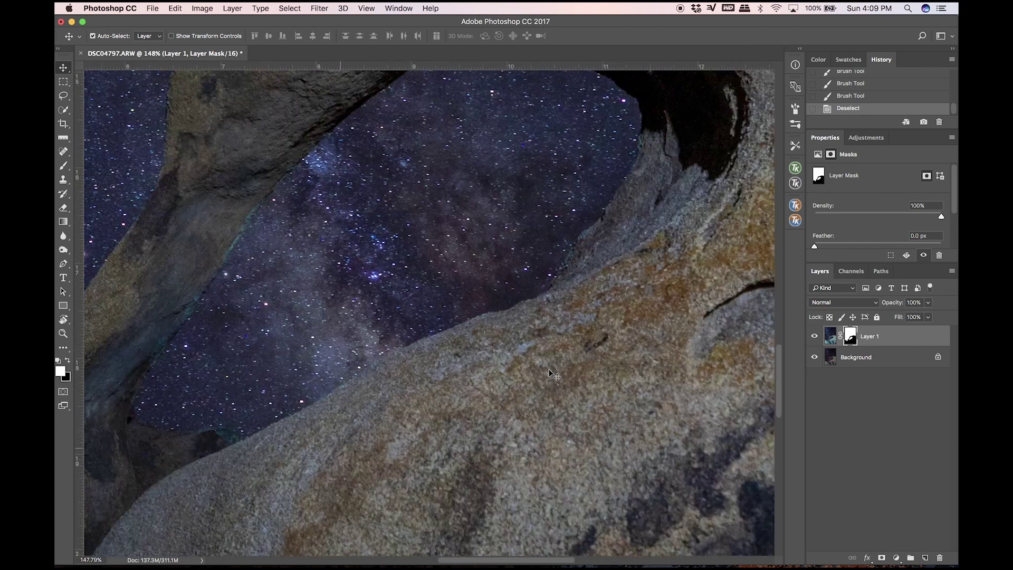
scroll(550, 373, up, 5)
scroll(550, 373, left, 5)
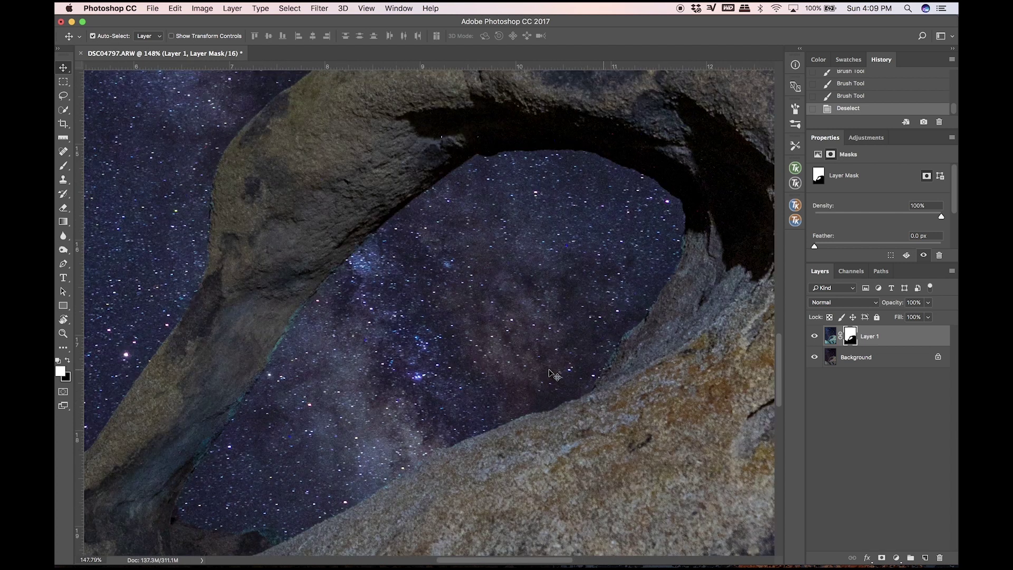
- Paint black on Layer 1's mask with a 15 px brush along the upper inner edge of the arch's left leg
click(64, 166)
key(bracketleft)
key(bracketleft)
key(bracketleft)
key(bracketleft)
key(bracketleft)
key(bracketleft)
key(bracketleft)
key(bracketleft)
key(bracketleft)
key(bracketleft)
key(bracketleft)
key(bracketleft)
key(bracketleft)
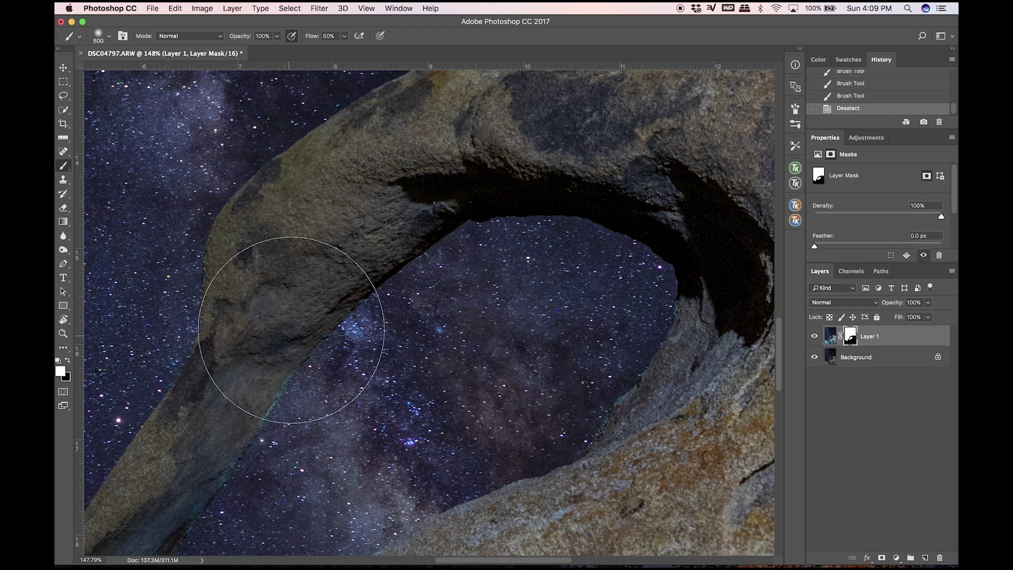
key(bracketleft)
key(bracketleft)
key(bracketleft)
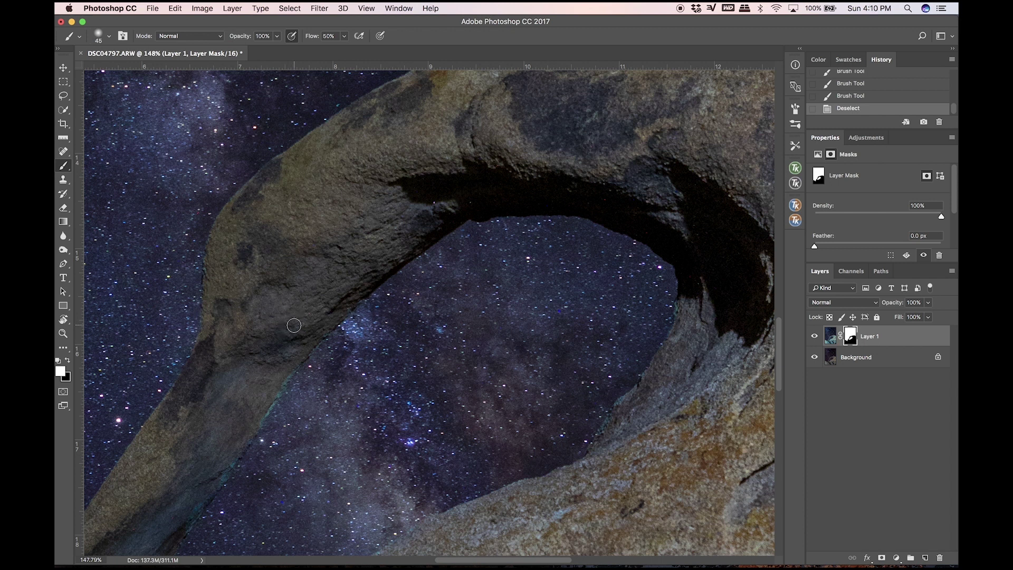
key(super+plus)
scroll(349, 288, left, 5)
scroll(349, 288, down, 3)
key(bracketleft)
key(bracketleft)
key(bracketleft)
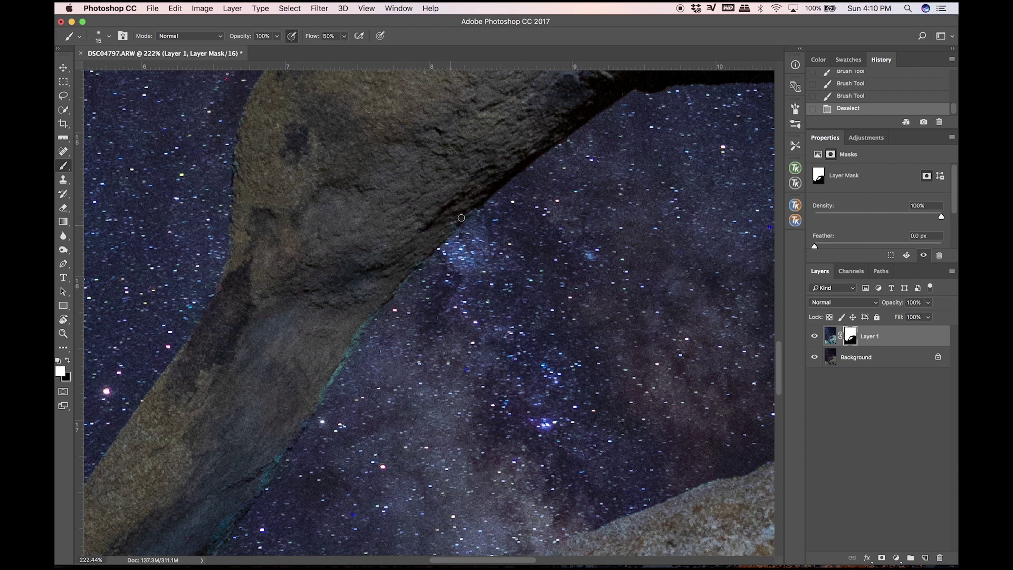
key(x)
drag(443, 234, 411, 258)
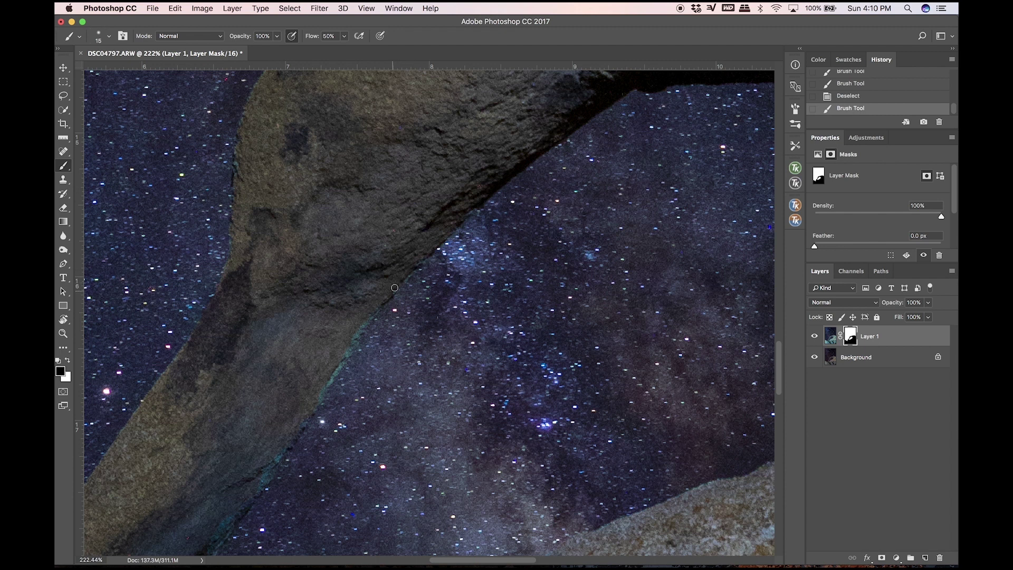
drag(387, 293, 371, 310)
drag(351, 346, 318, 399)
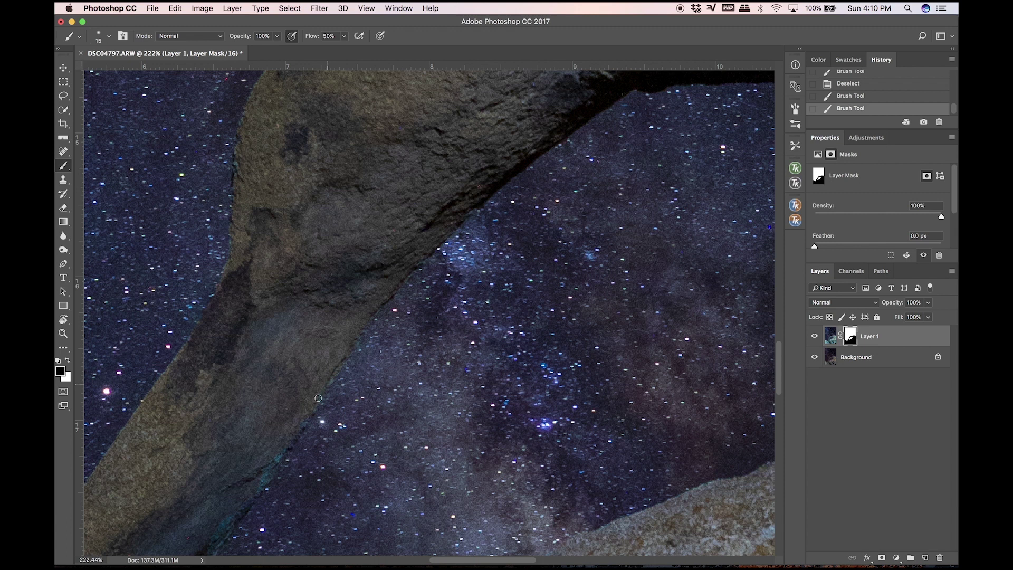
- Paint out the blue fringe in black along the lower inner edge of the left leg and the opening's right edge
drag(354, 342, 476, 265)
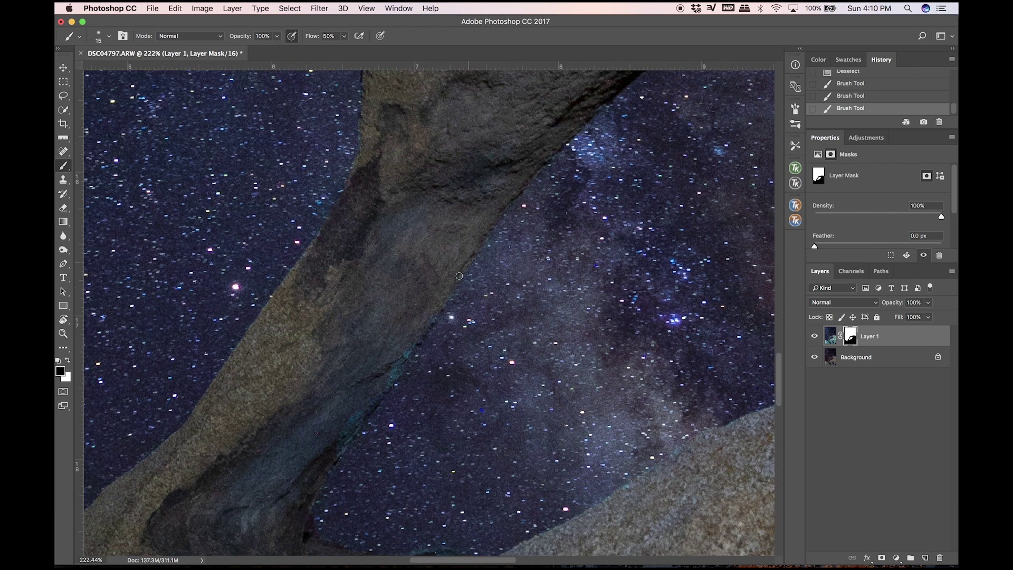
mouse_move(428, 319)
mouse_down()
mouse_move(426, 334)
mouse_move(537, 378)
mouse_up()
scroll(465, 370, right, 15)
scroll(464, 370, up, 10)
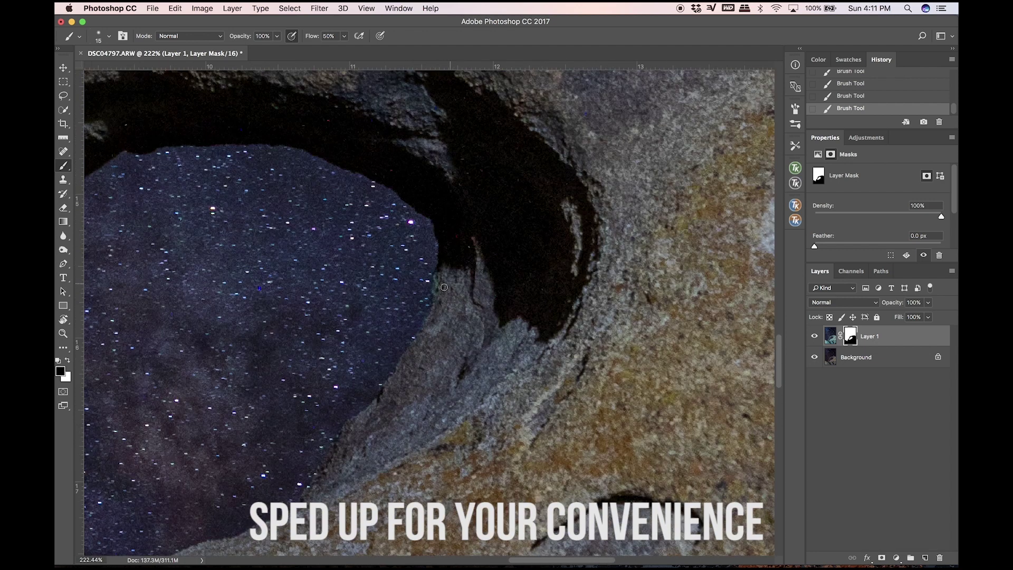
- Compare the whole photo with Layer 1 hidden and shown, leaving the layer visible
scroll(453, 331, down, 10)
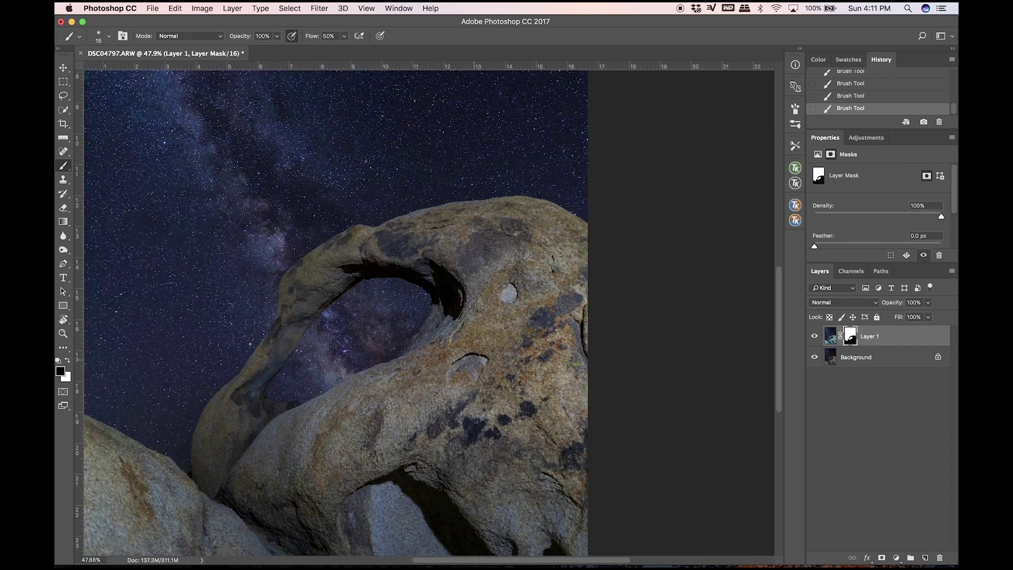
scroll(453, 331, down, 3)
click(815, 338)
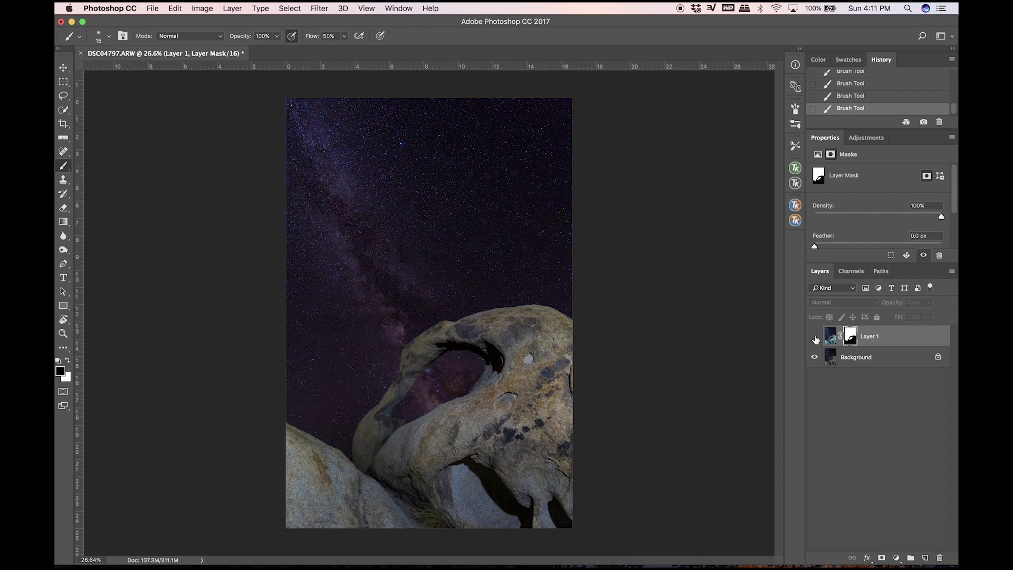
click(815, 337)
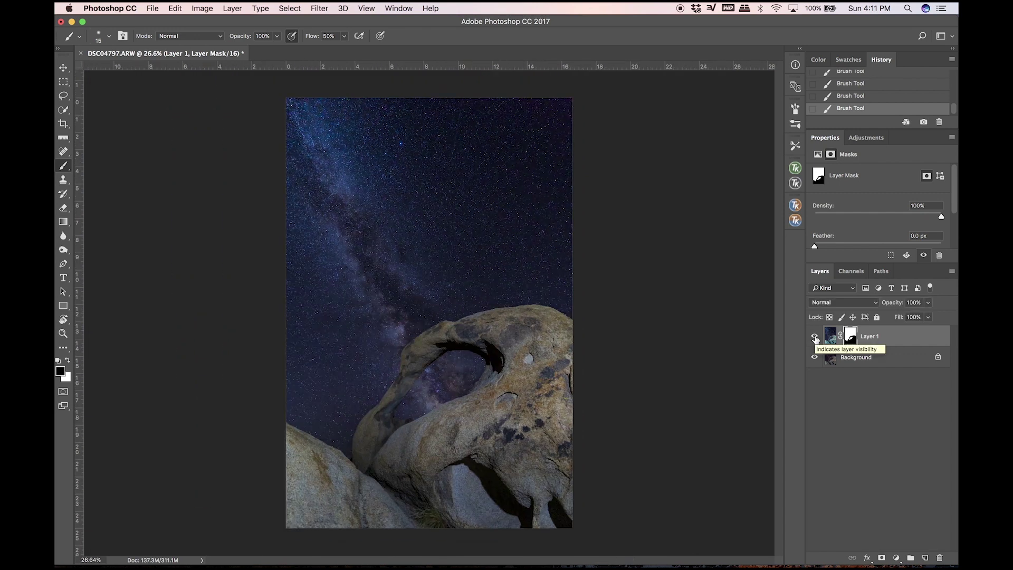
click(815, 338)
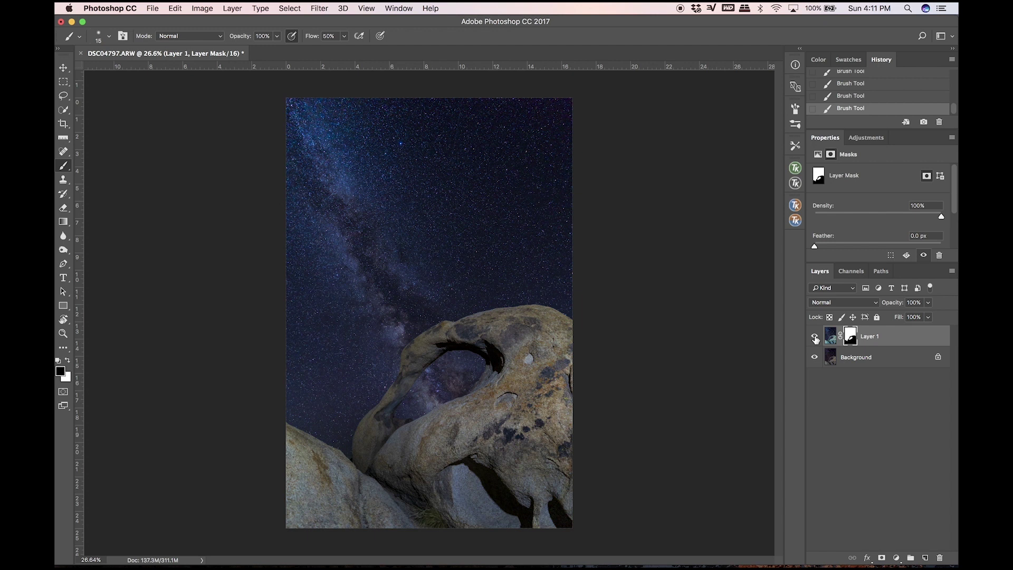
key(v)
key(super+equal)
key(super+minus)
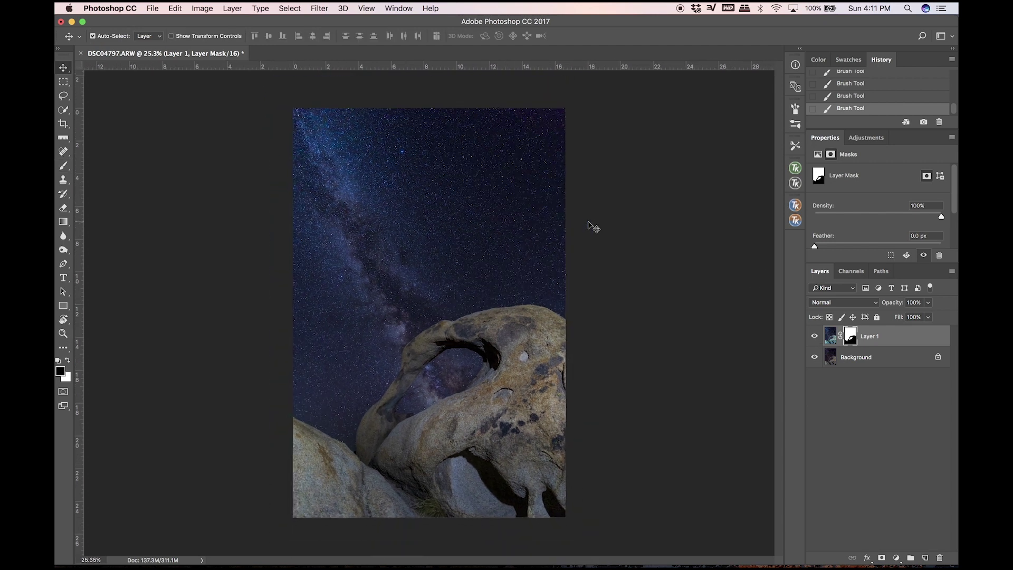
key(super+equal)
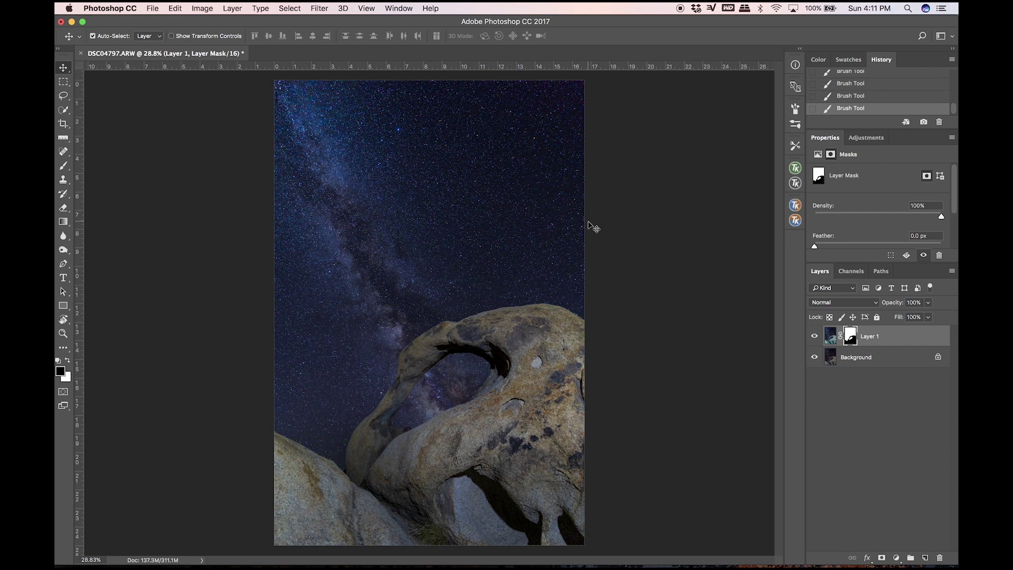
- Start a quick export of the finished photo as a JPG
click(153, 8)
mouse_move(204, 157)
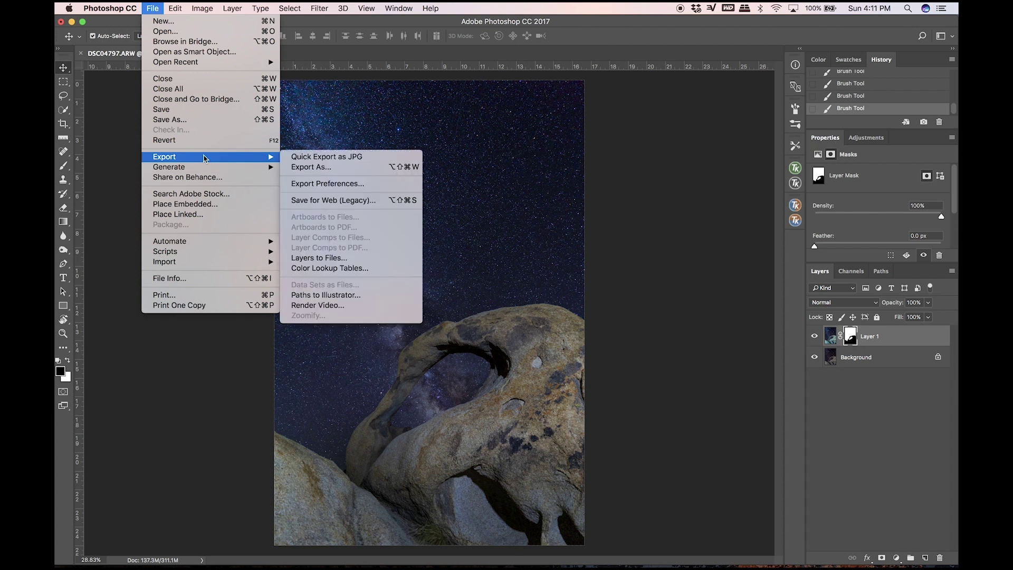
click(332, 157)
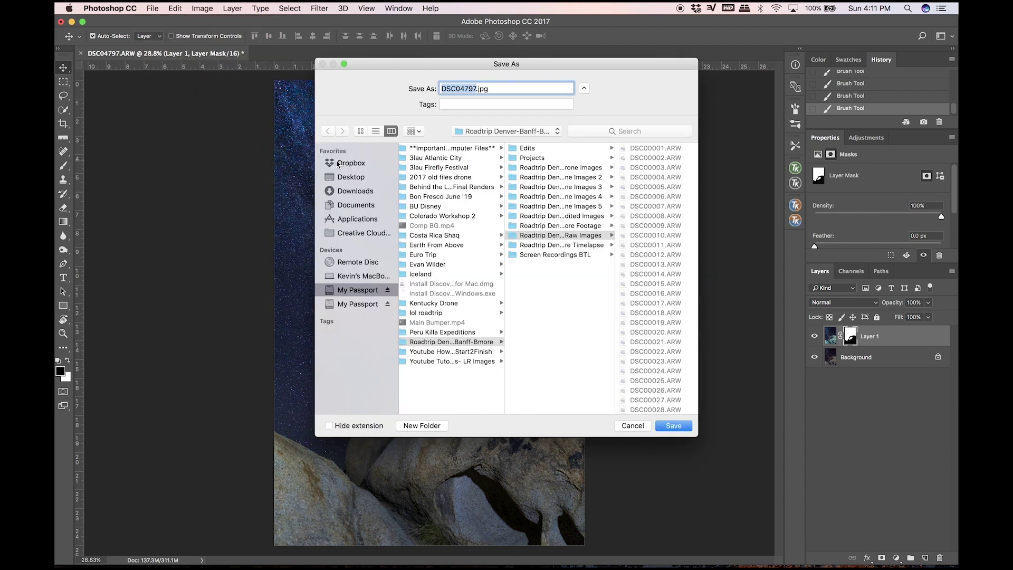